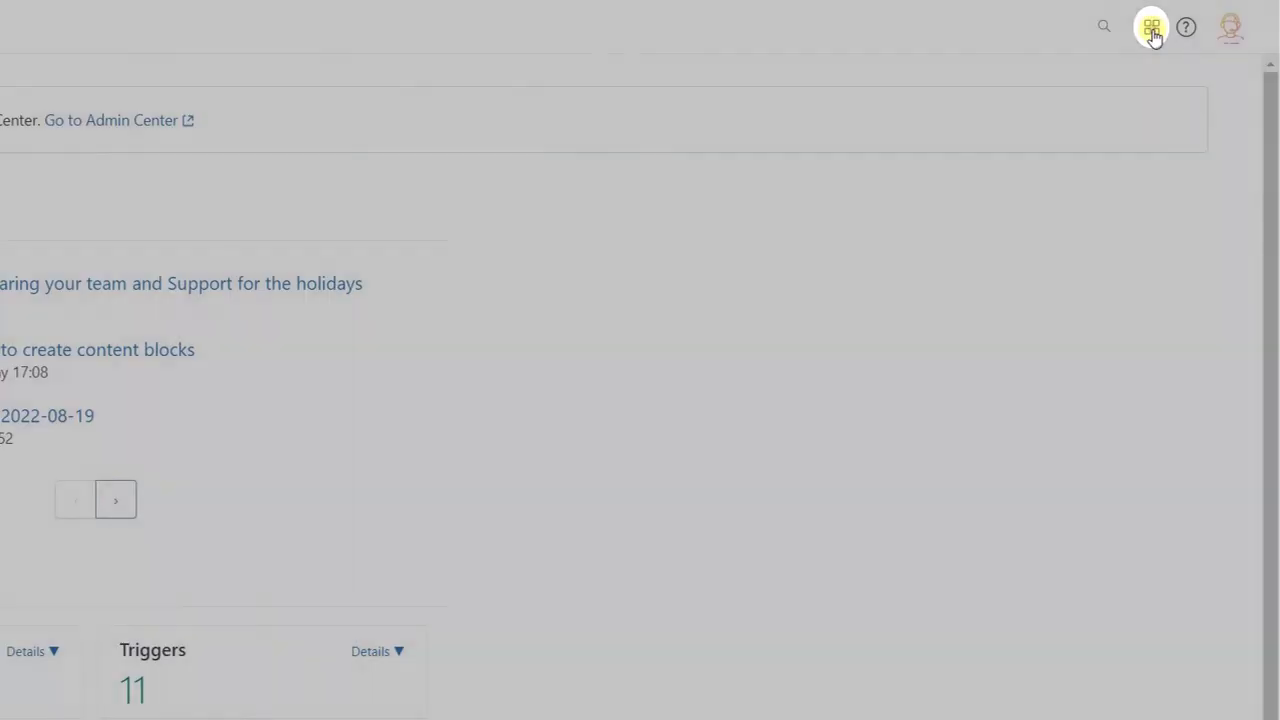
Step: Open the macros page of the Admin Center workspace settings and start a new macro
left_click(1152, 30)
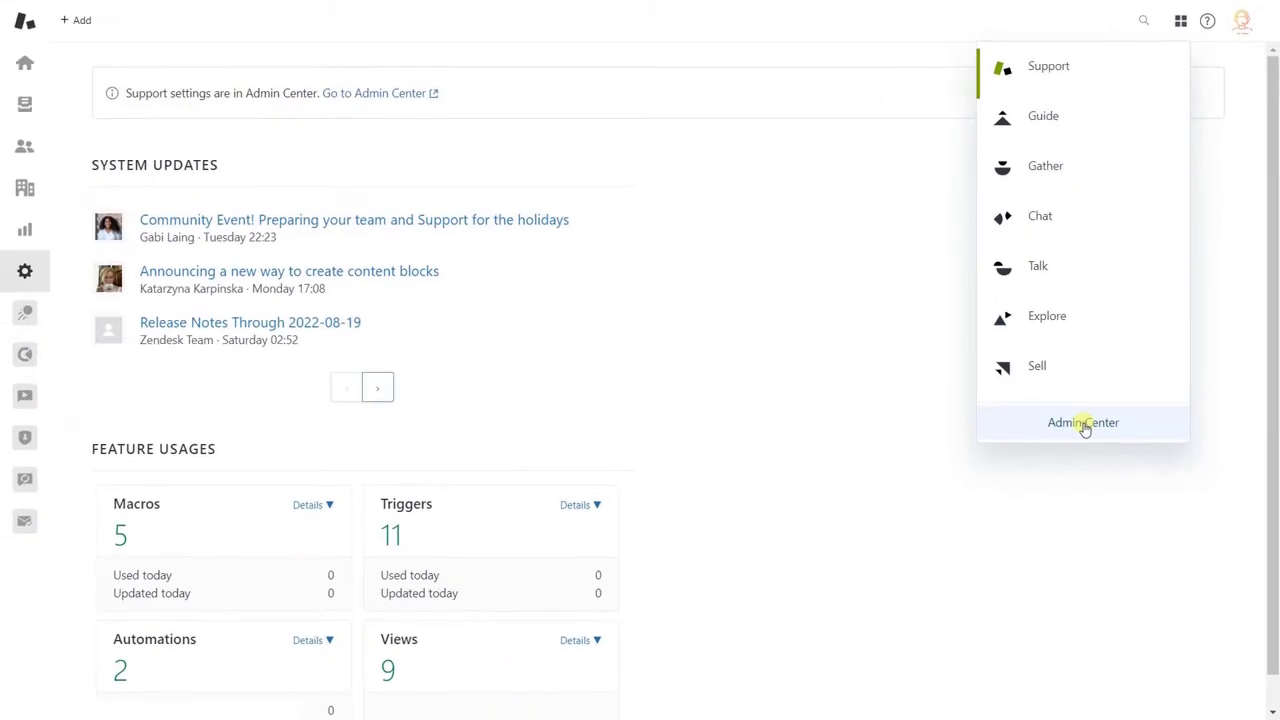
left_click(1084, 424)
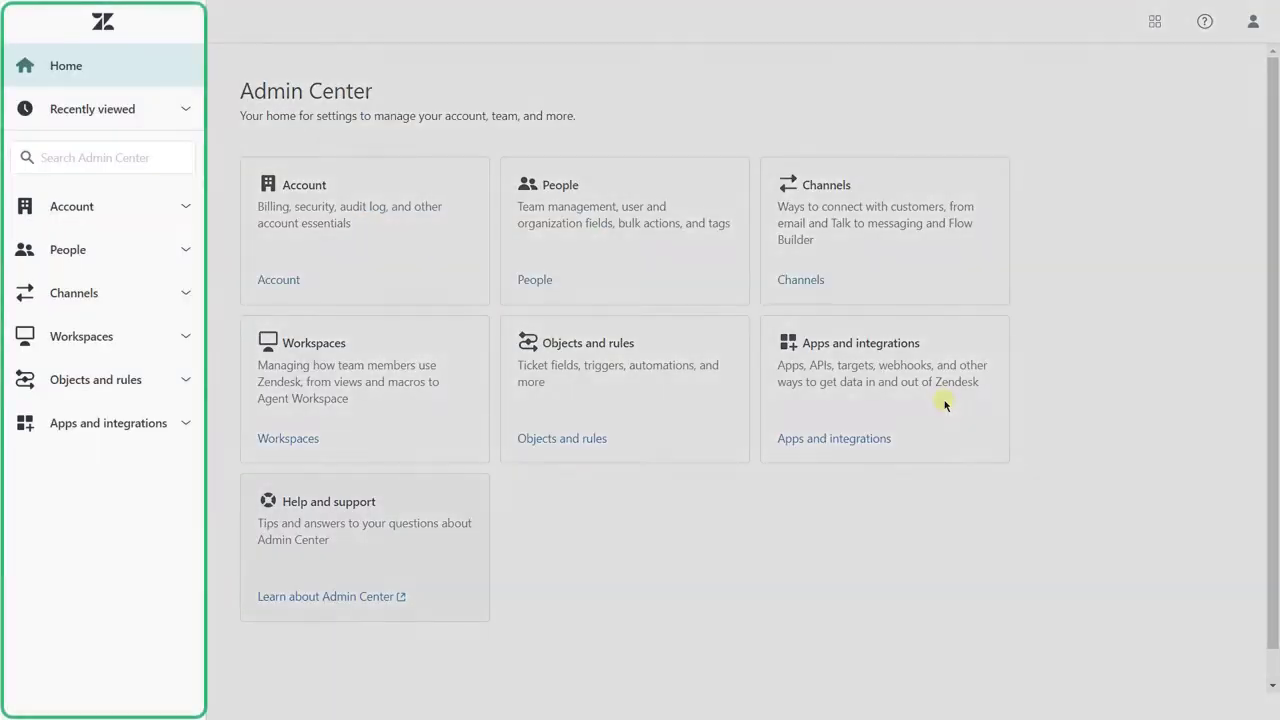
left_click(186, 339)
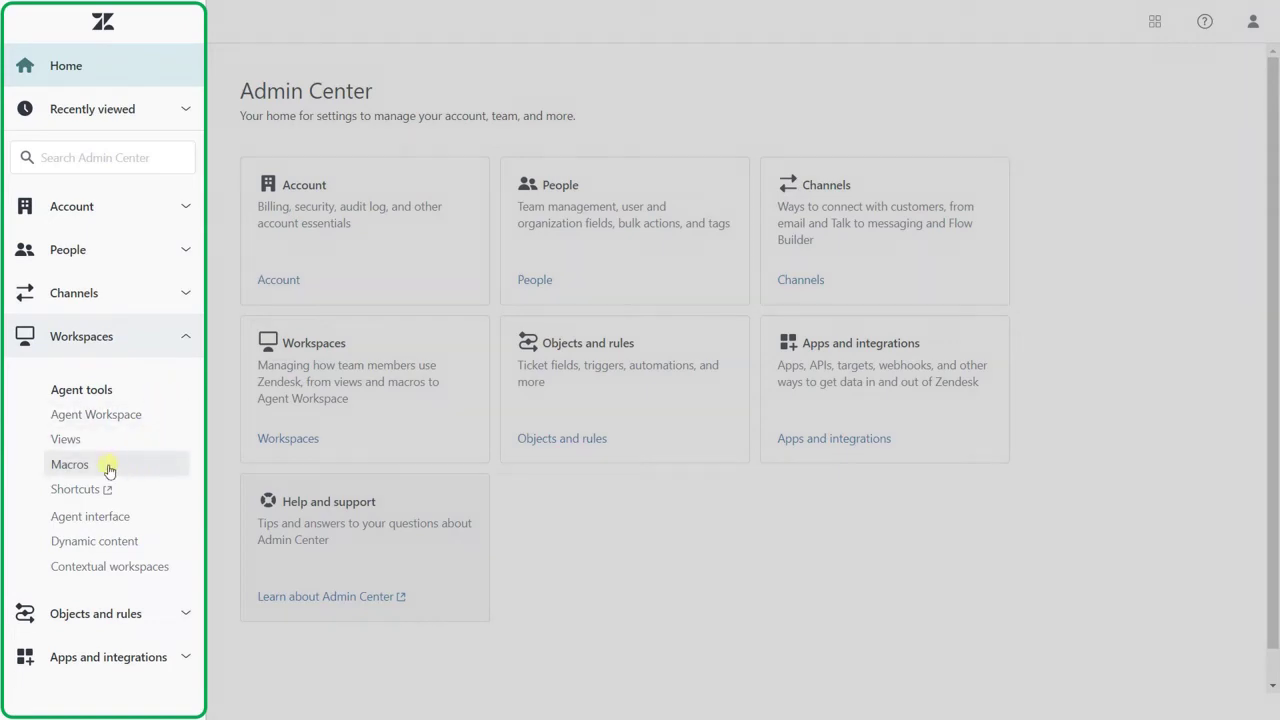
left_click(72, 464)
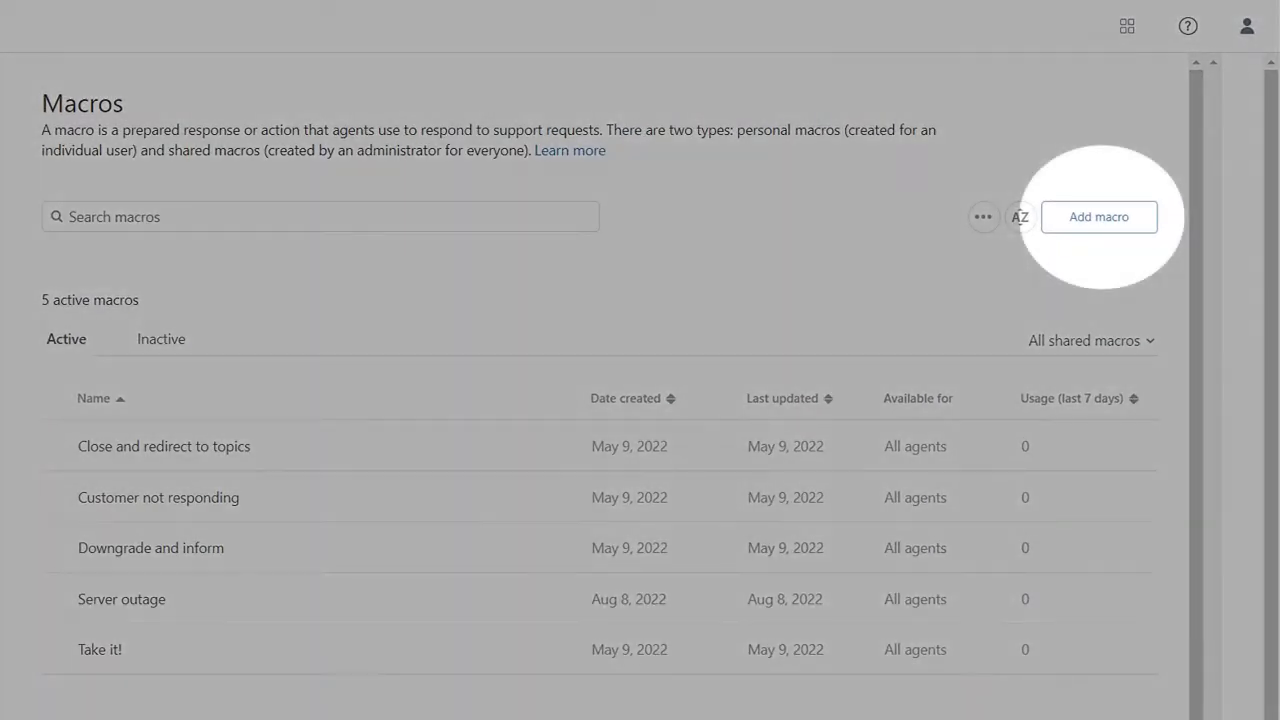
left_click(1097, 223)
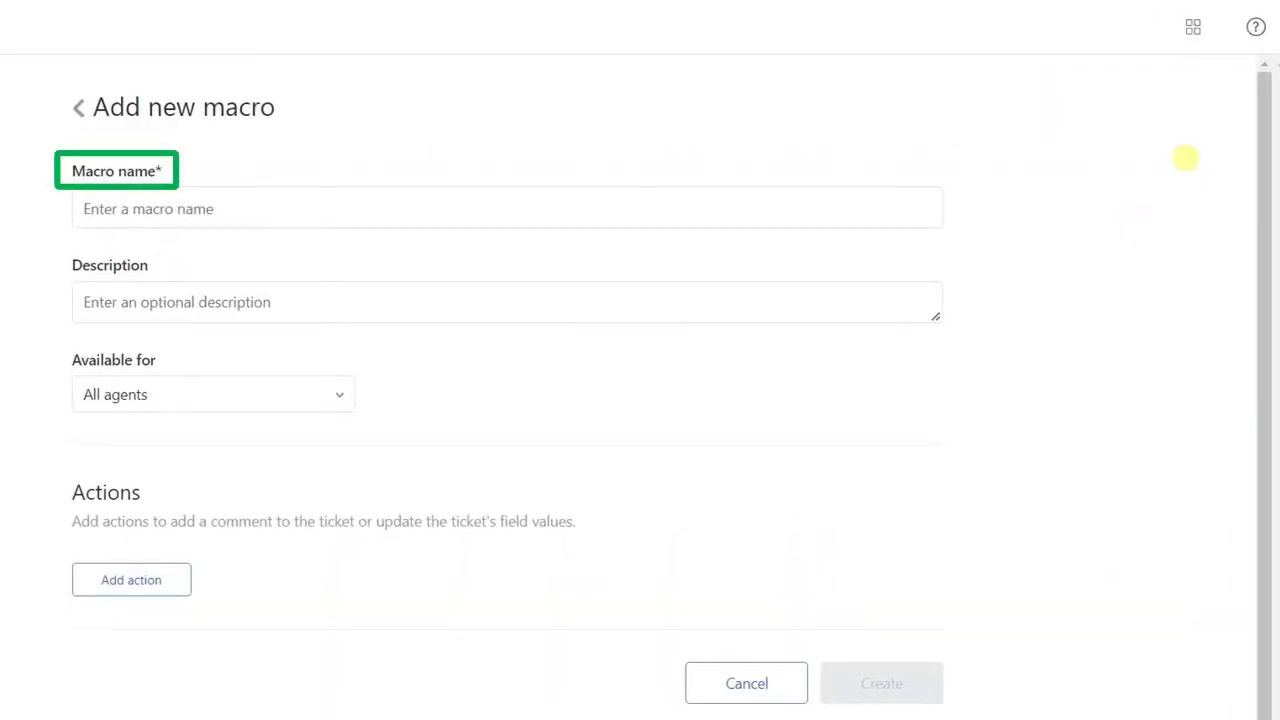
Step: Name the macro "Order placed" and describe it as "Your order has been placed, but it hasn't been shipped yet."
left_click(748, 203)
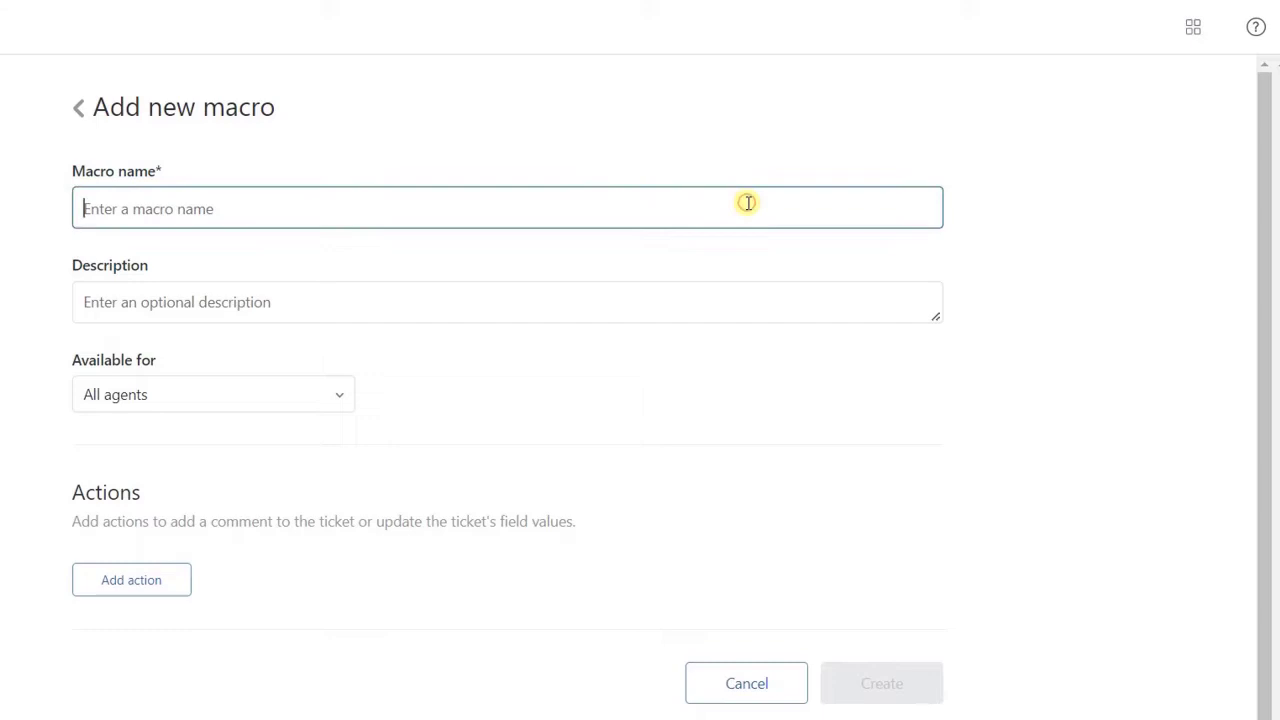
type("Order placed")
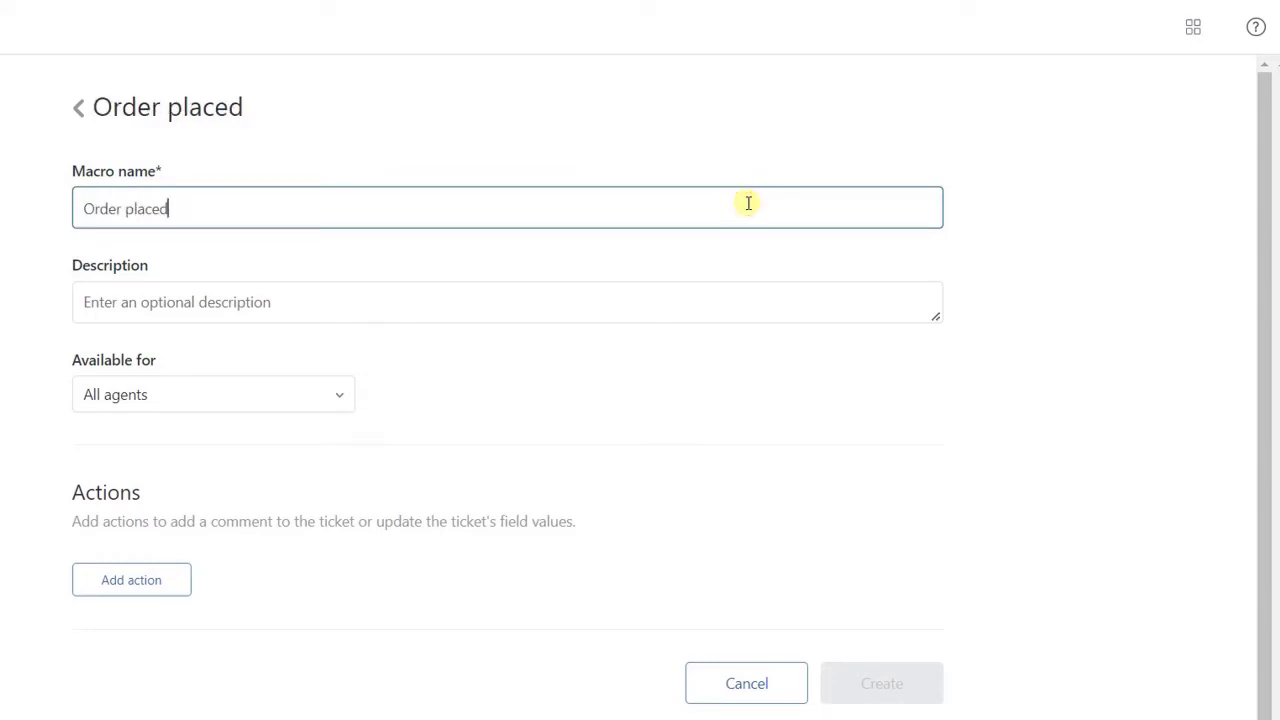
left_click(765, 253)
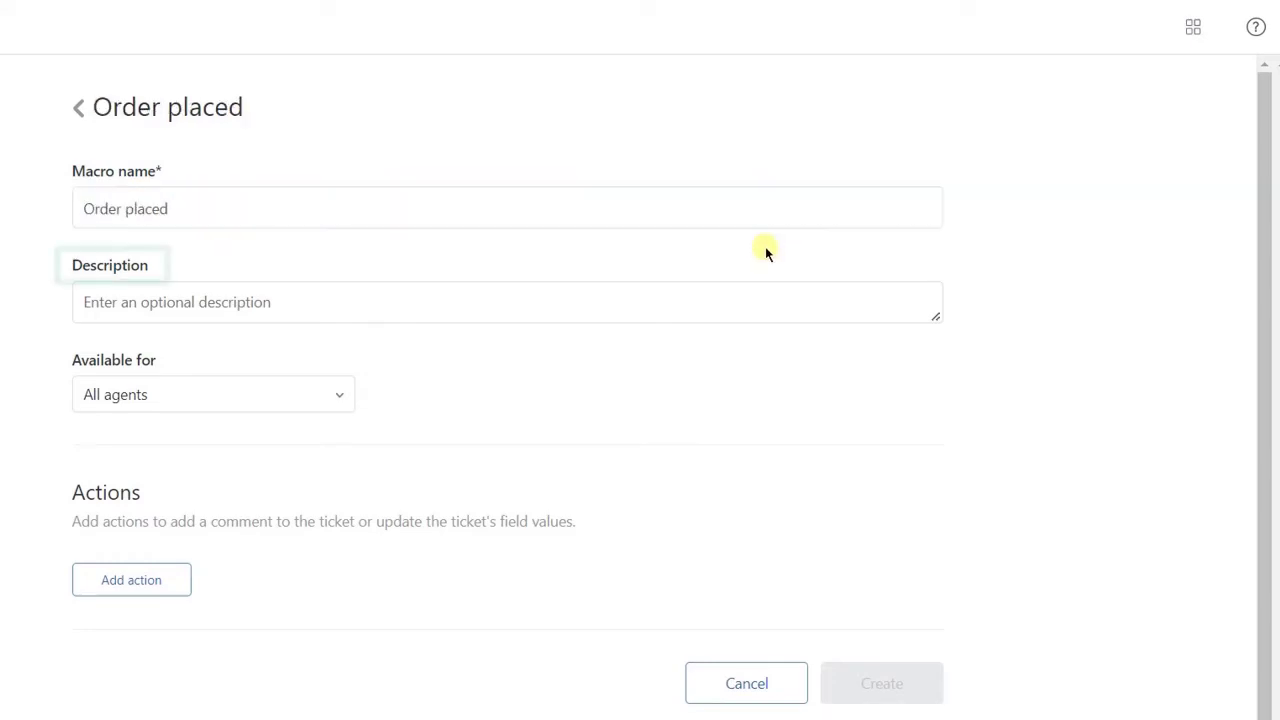
left_click(624, 301)
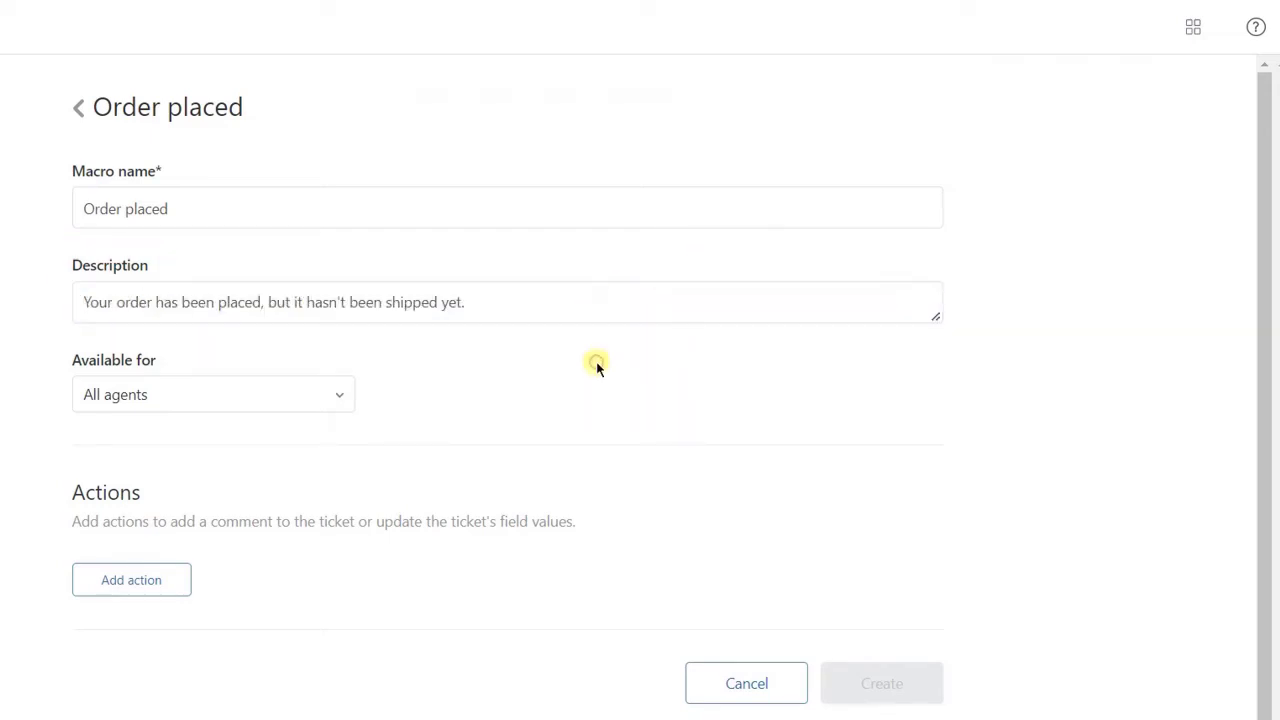
Step: Set the macro's availability to Me only
left_click(346, 398)
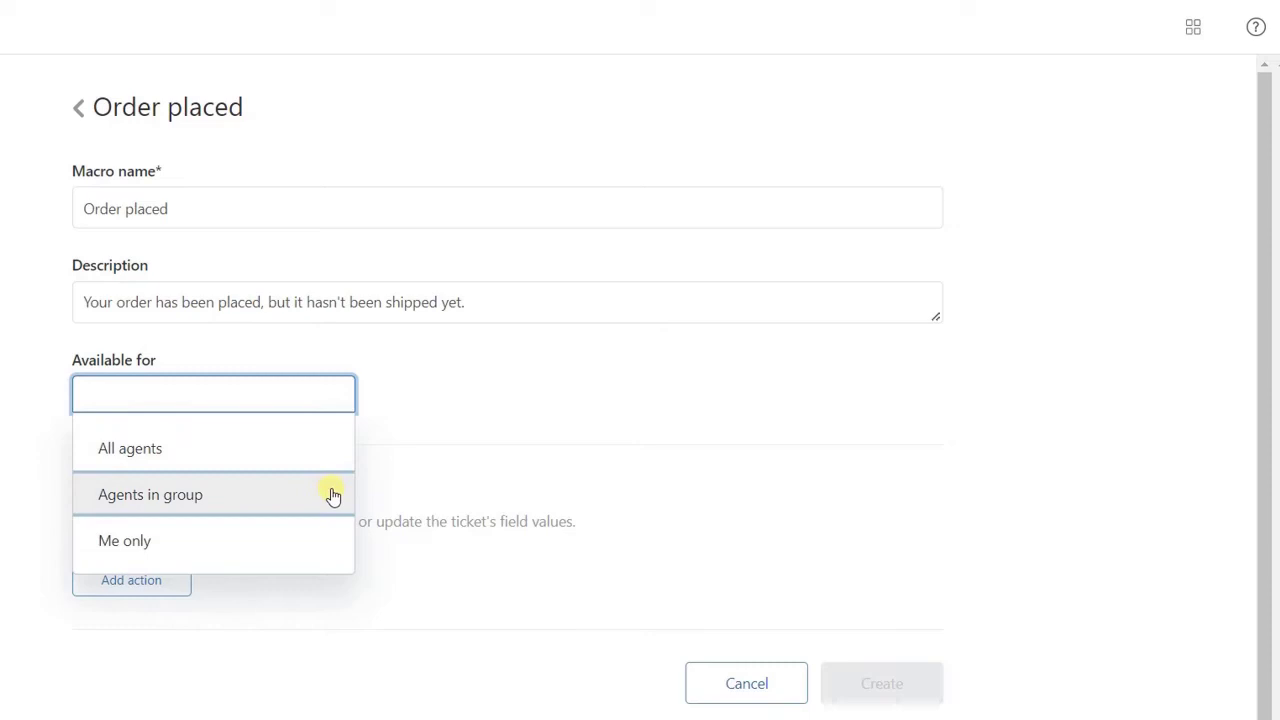
left_click(282, 540)
left_click(293, 461)
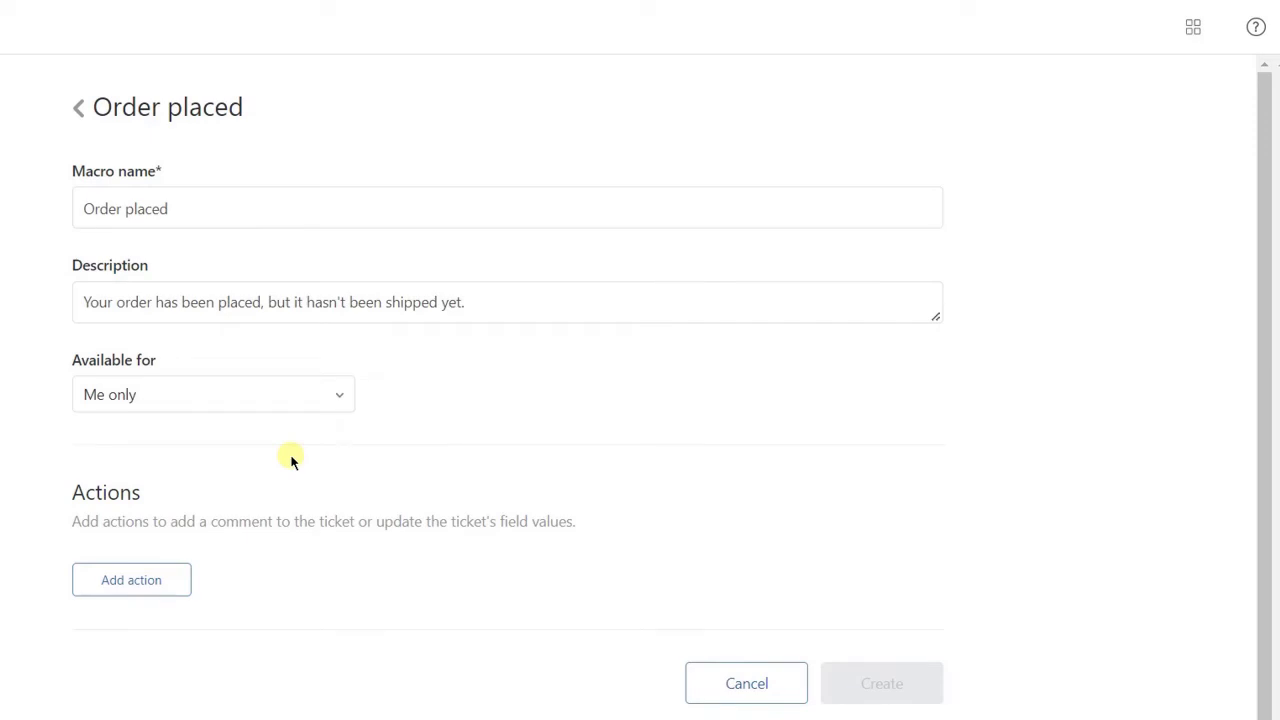
Step: Add a Comment/description action: "Dear customer, Your order has been placed, but it hasn't been shipped yet. Thanks for choosing us! We appreciate the opportunity to serve you."
left_click(131, 580)
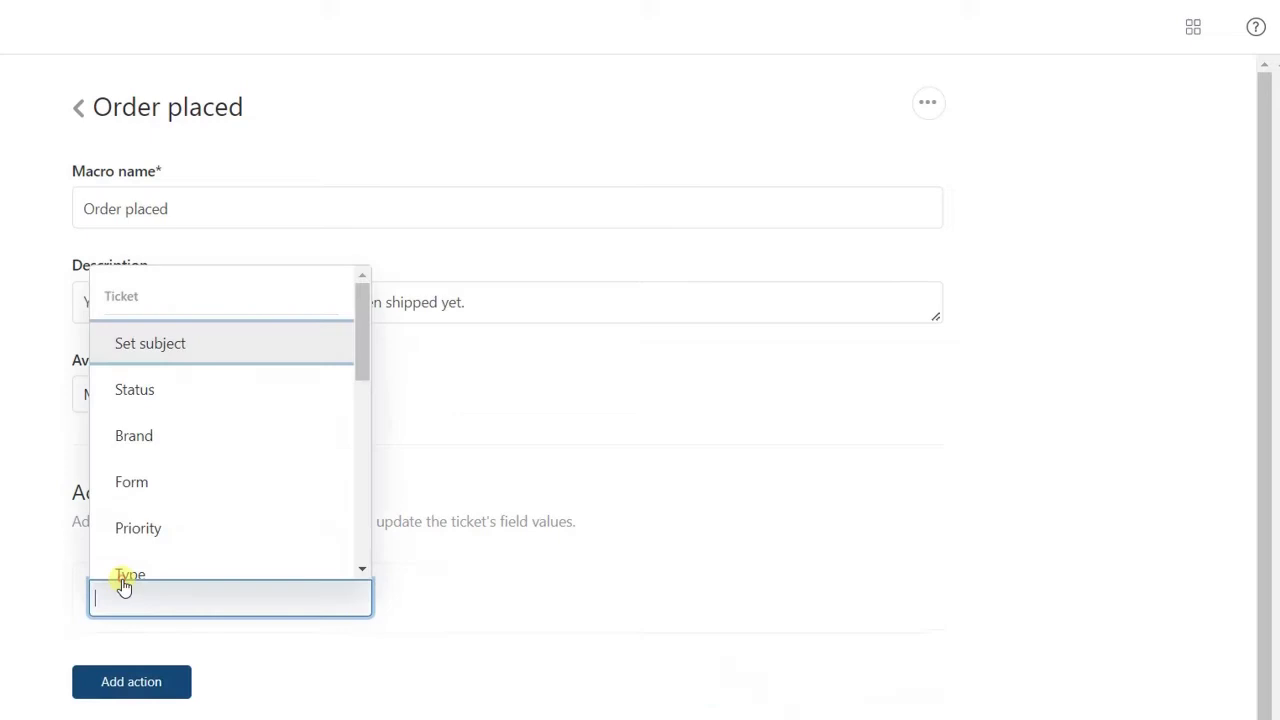
left_click_drag(365, 320, 373, 485)
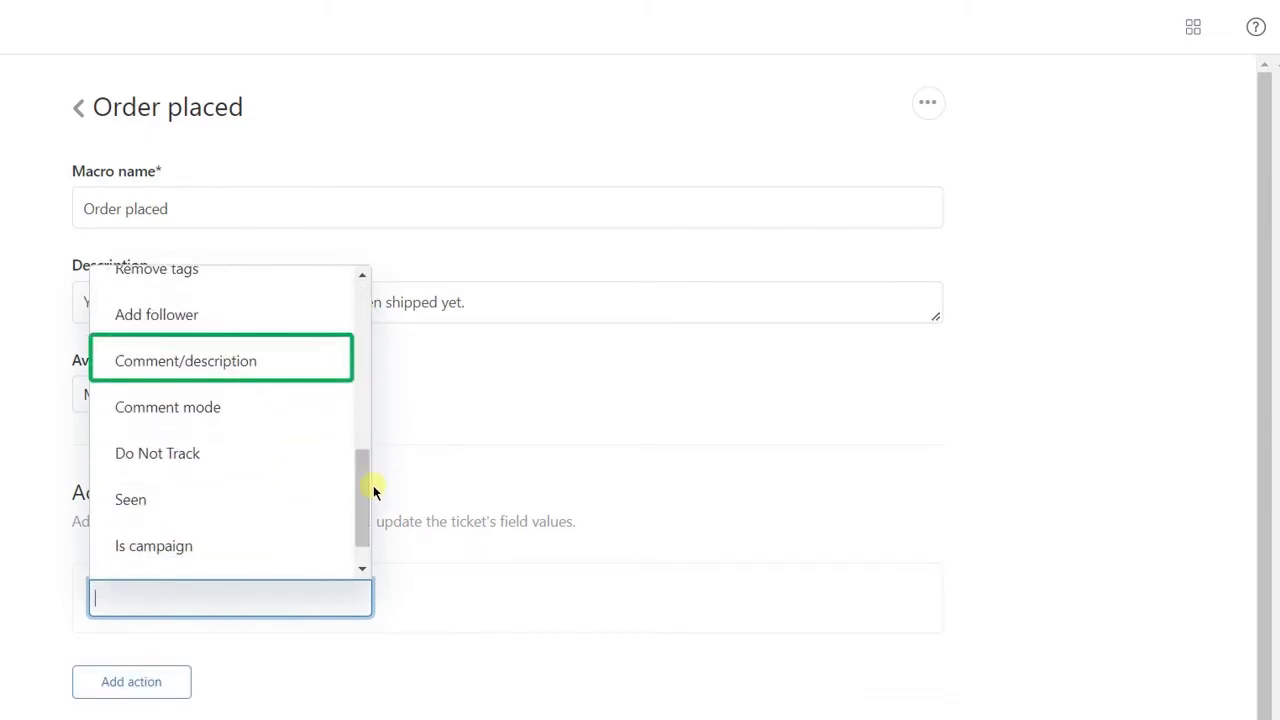
left_click(200, 366)
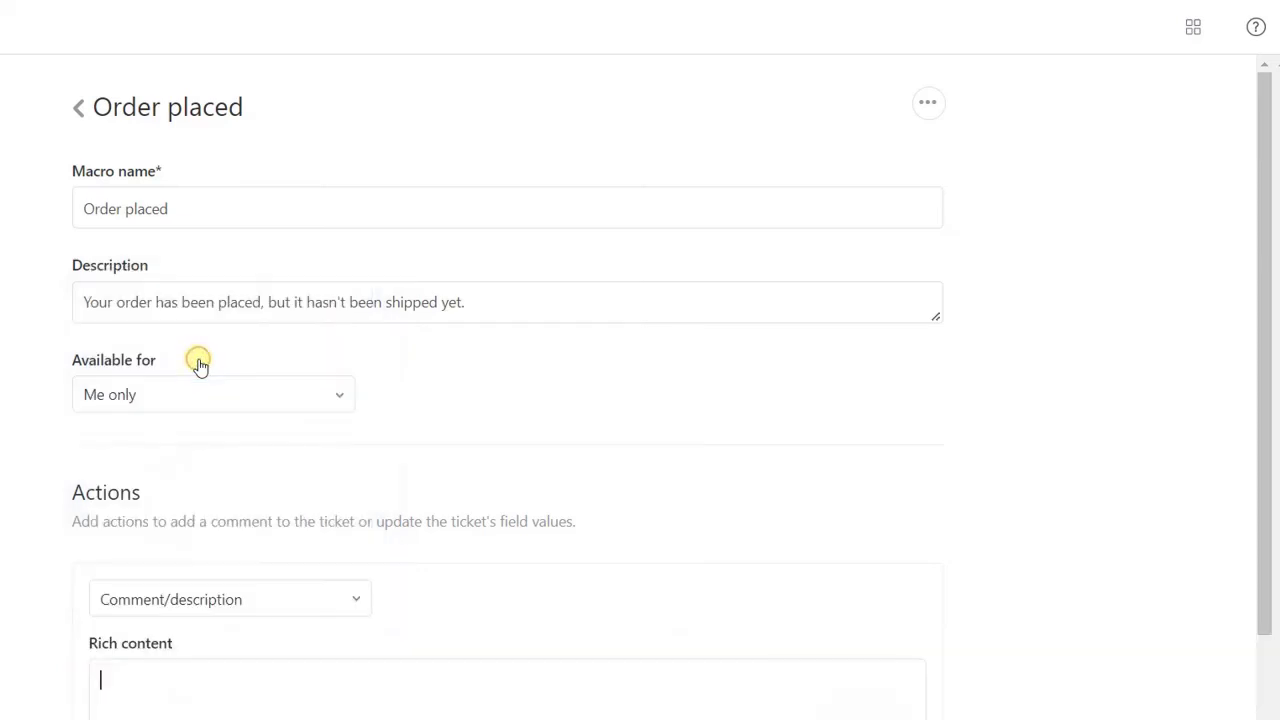
left_click_drag(1260, 98, 1259, 453)
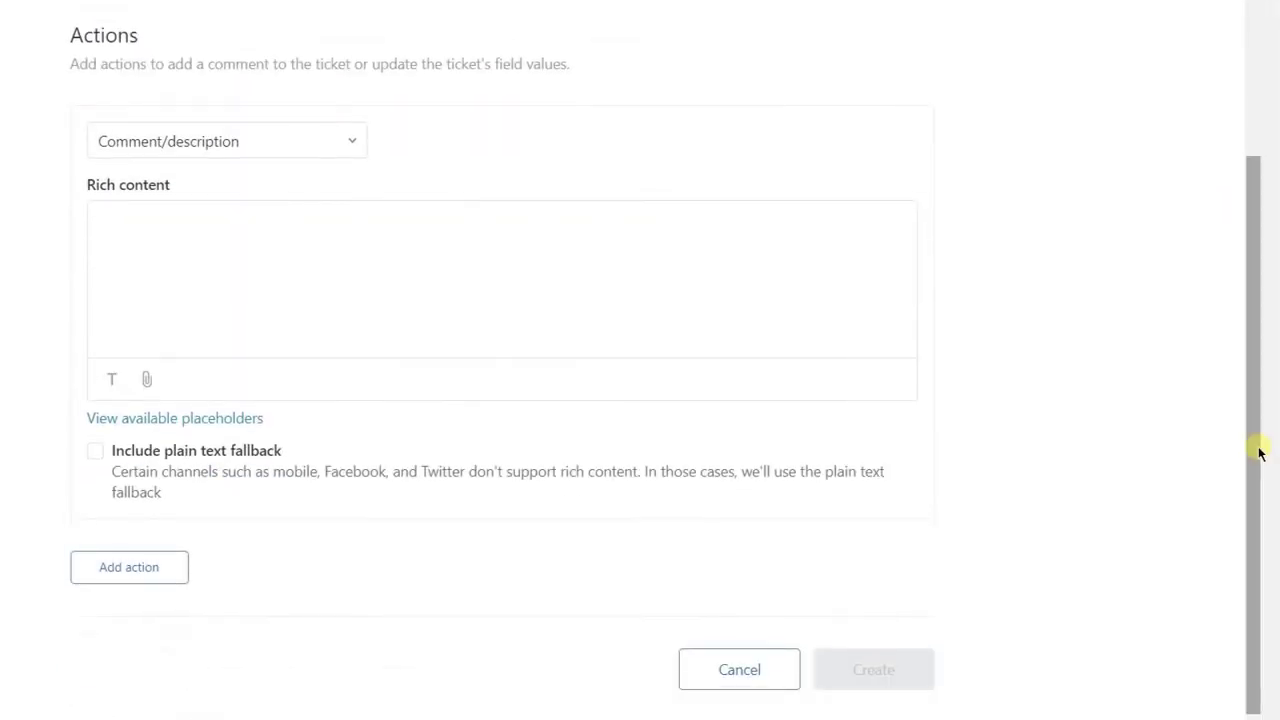
left_click(234, 281)
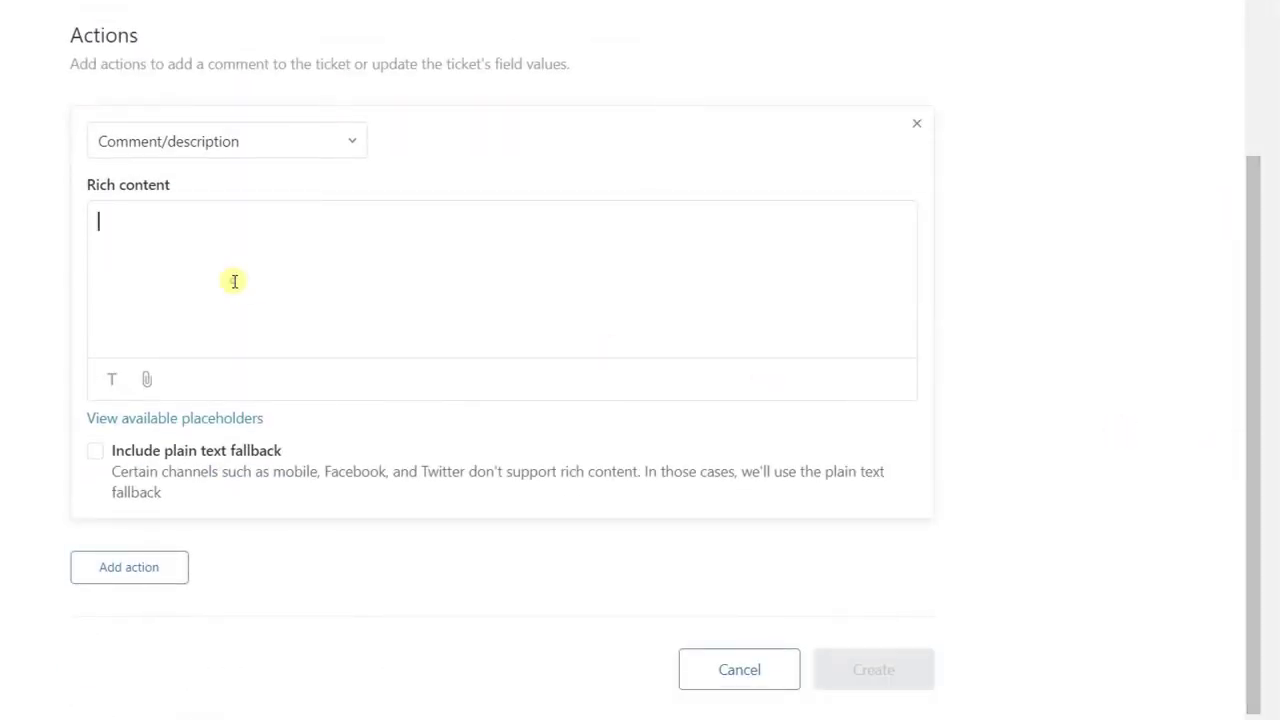
type("Dear customer,  Your order has been placed, but it hasn't been shipped yet. Thanks for choosing us! We appreciate the opportunity to serve you.")
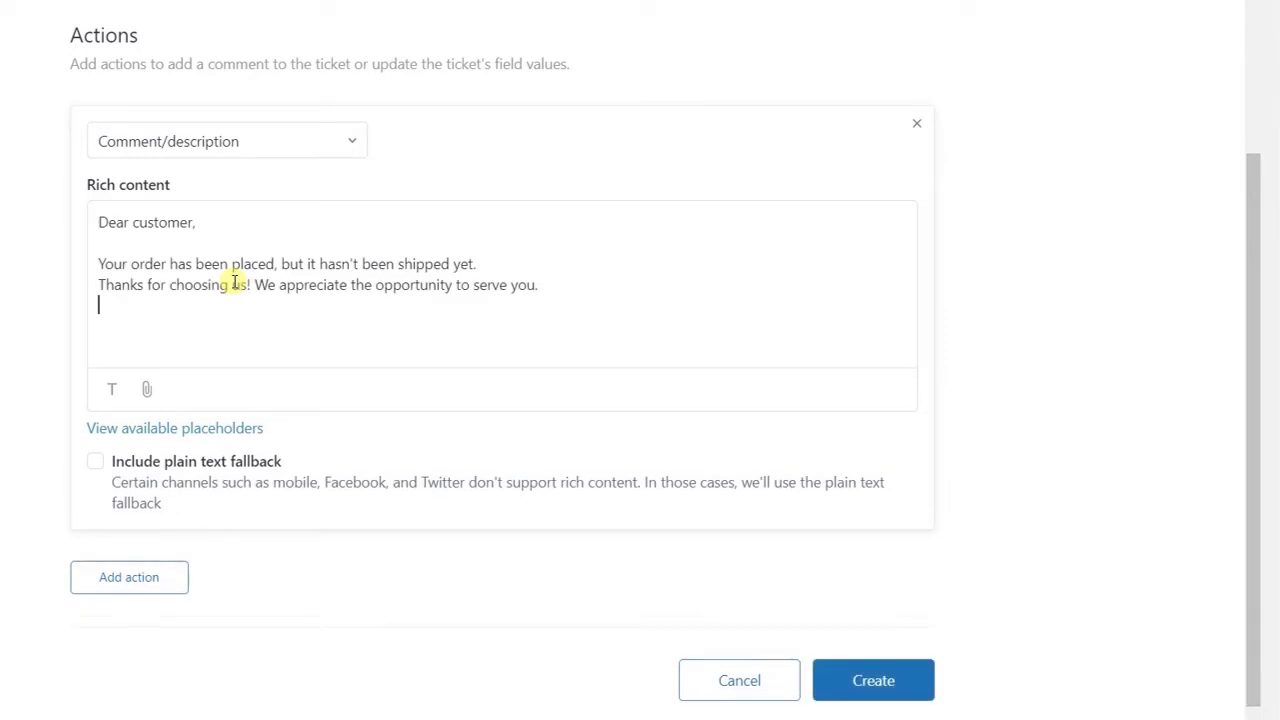
Step: Format the comment's closing line, "Thanks for choosing us! We appreciate the opportunity to serve you.", as bold italic
left_click_drag(96, 285, 540, 285)
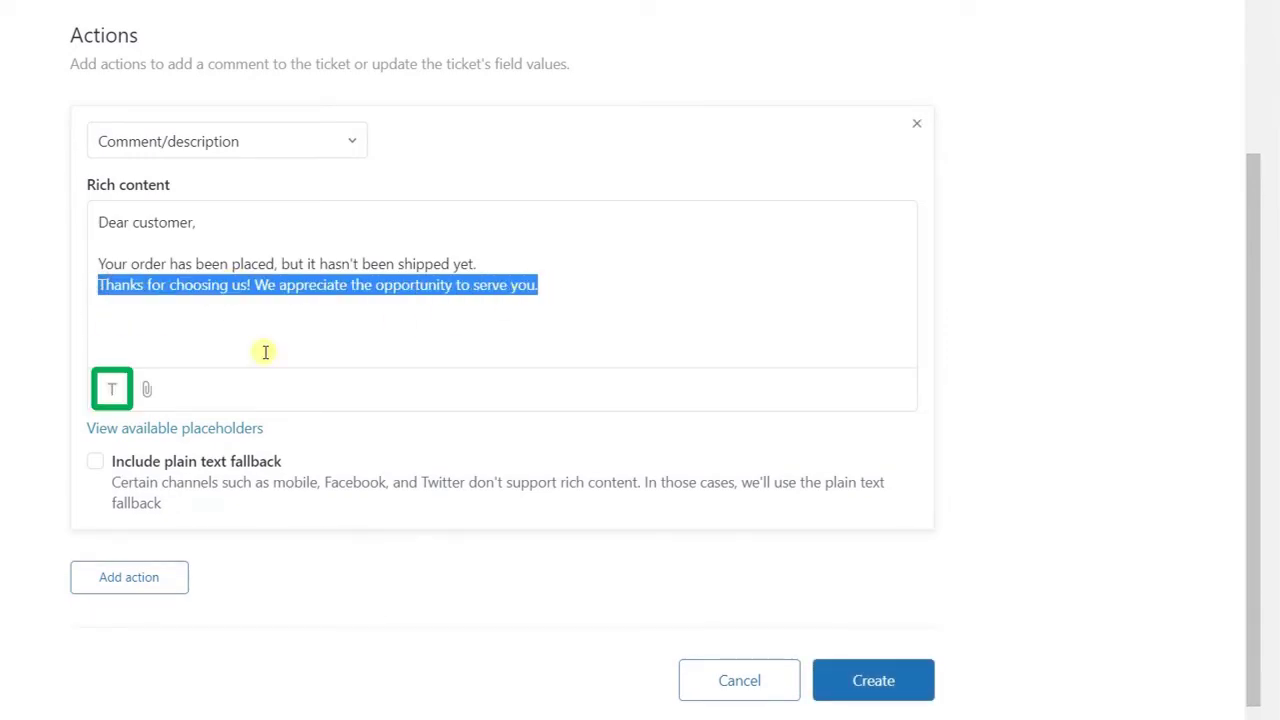
left_click(111, 390)
left_click(182, 345)
left_click(146, 345)
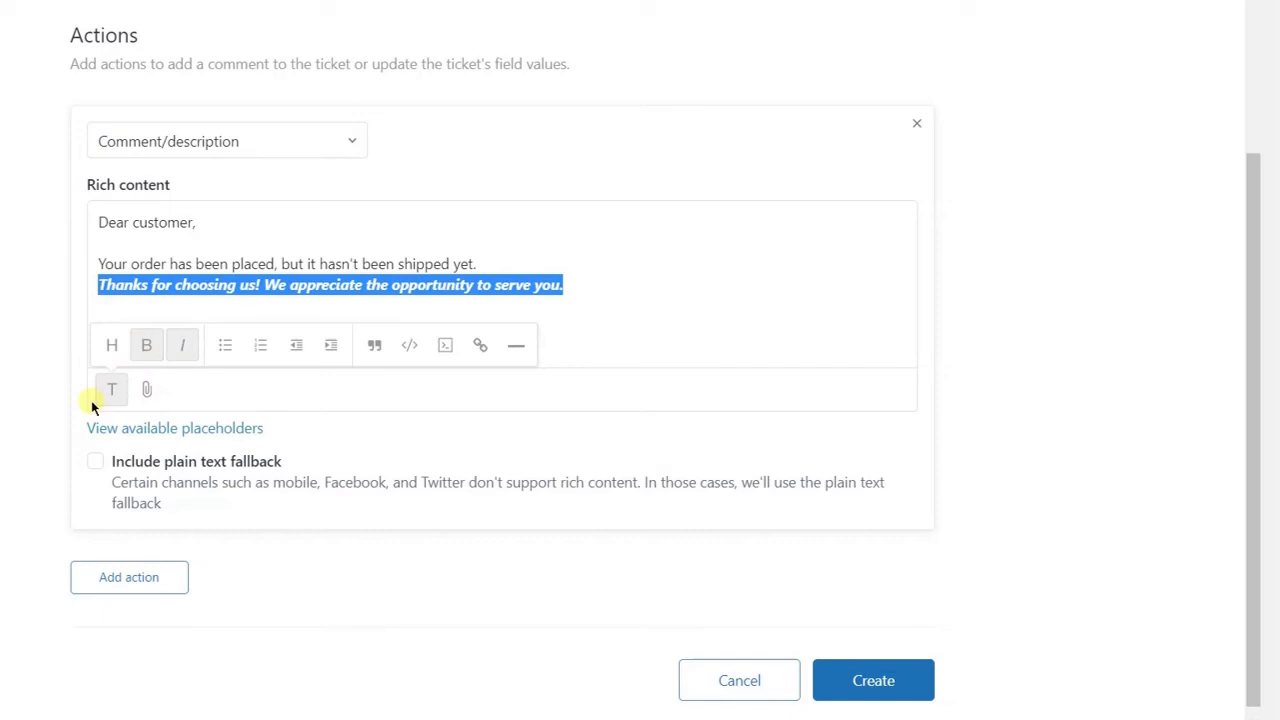
left_click(111, 390)
left_click(49, 371)
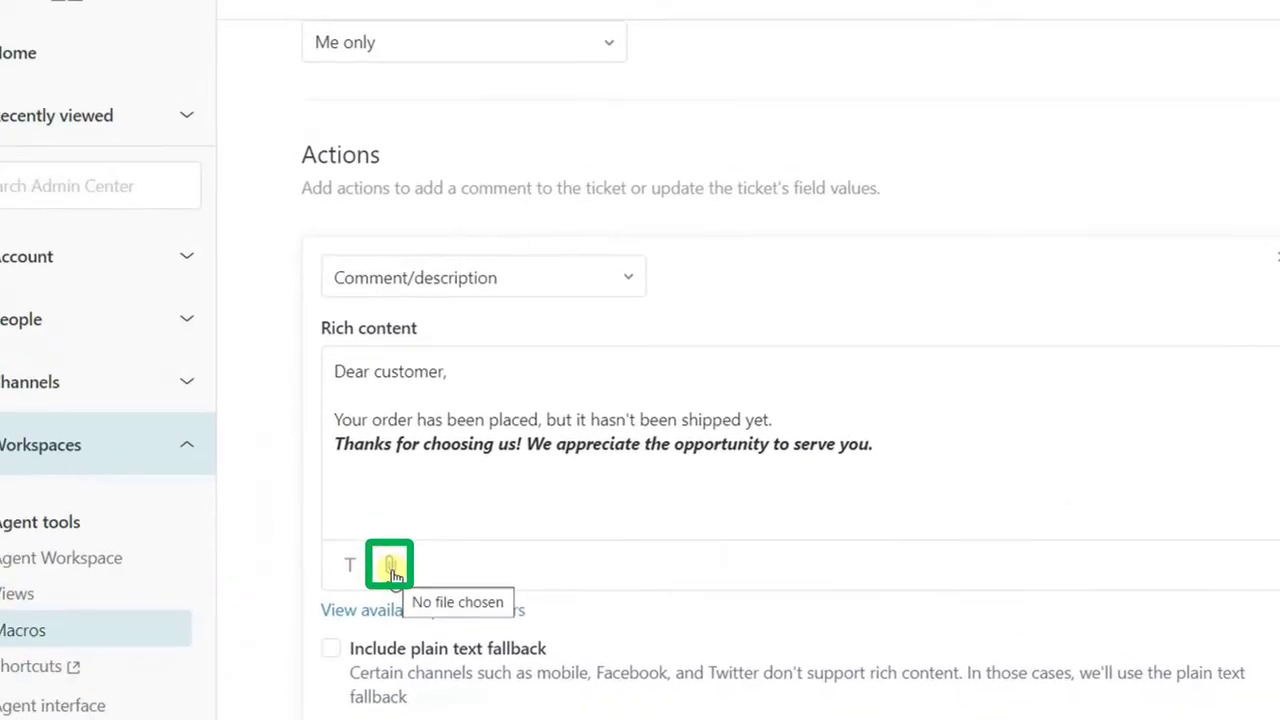
Step: Attach the receipt file to the macro's comment
left_click(392, 566)
left_click(200, 165)
left_click(557, 502)
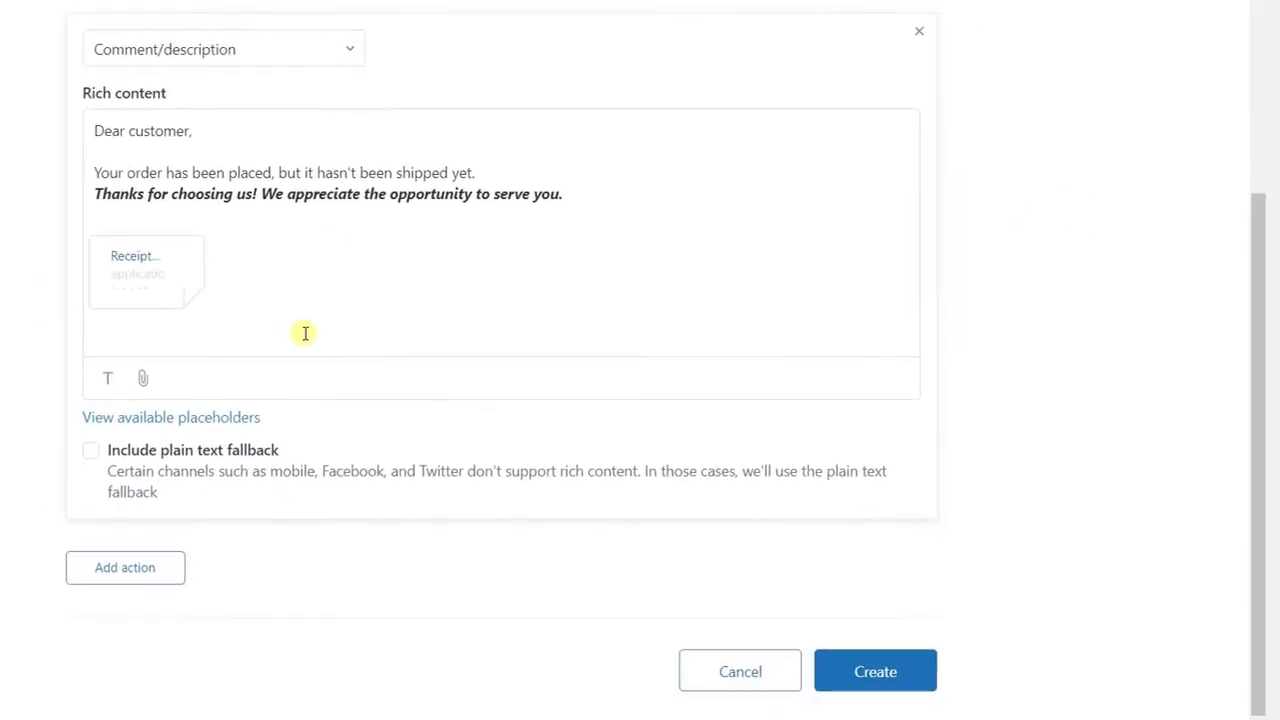
Step: Replace "customer" in the comment's greeting with the placeholder {{ticket.requester.name}}, keeping the comma after it
left_click_drag(133, 210, 189, 214)
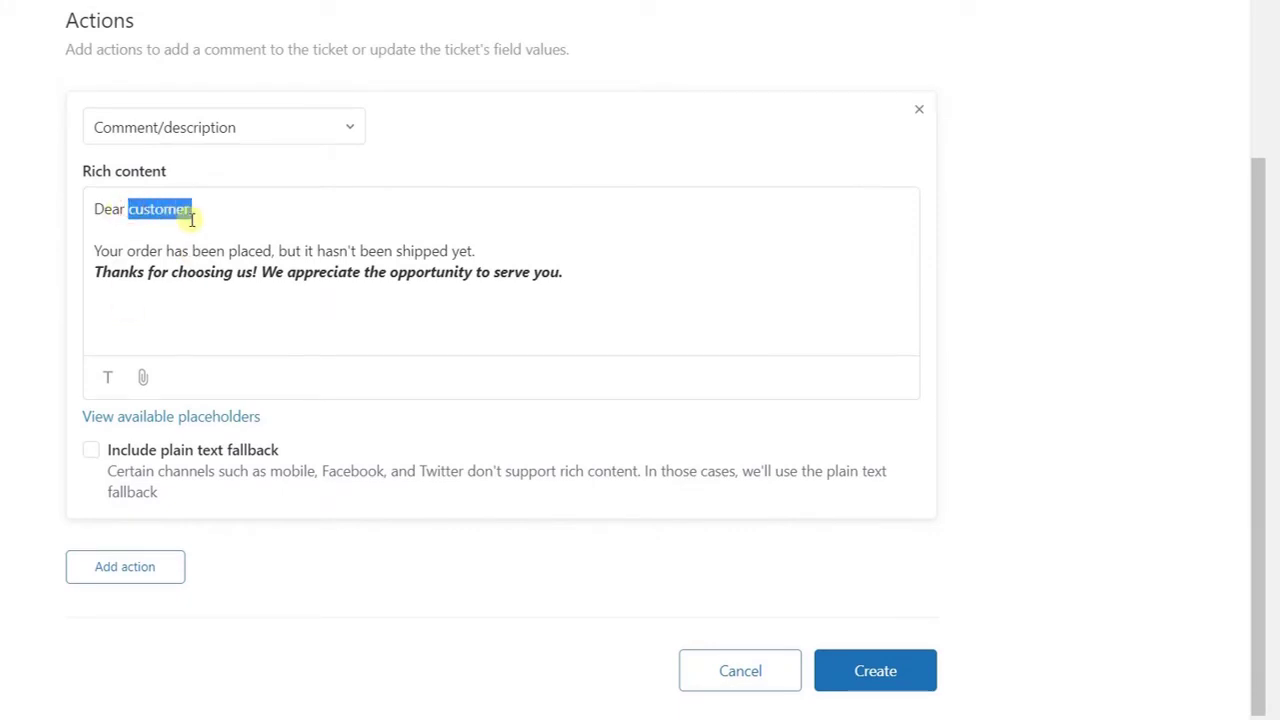
type("{{ticket.requester.name}}")
type(",")
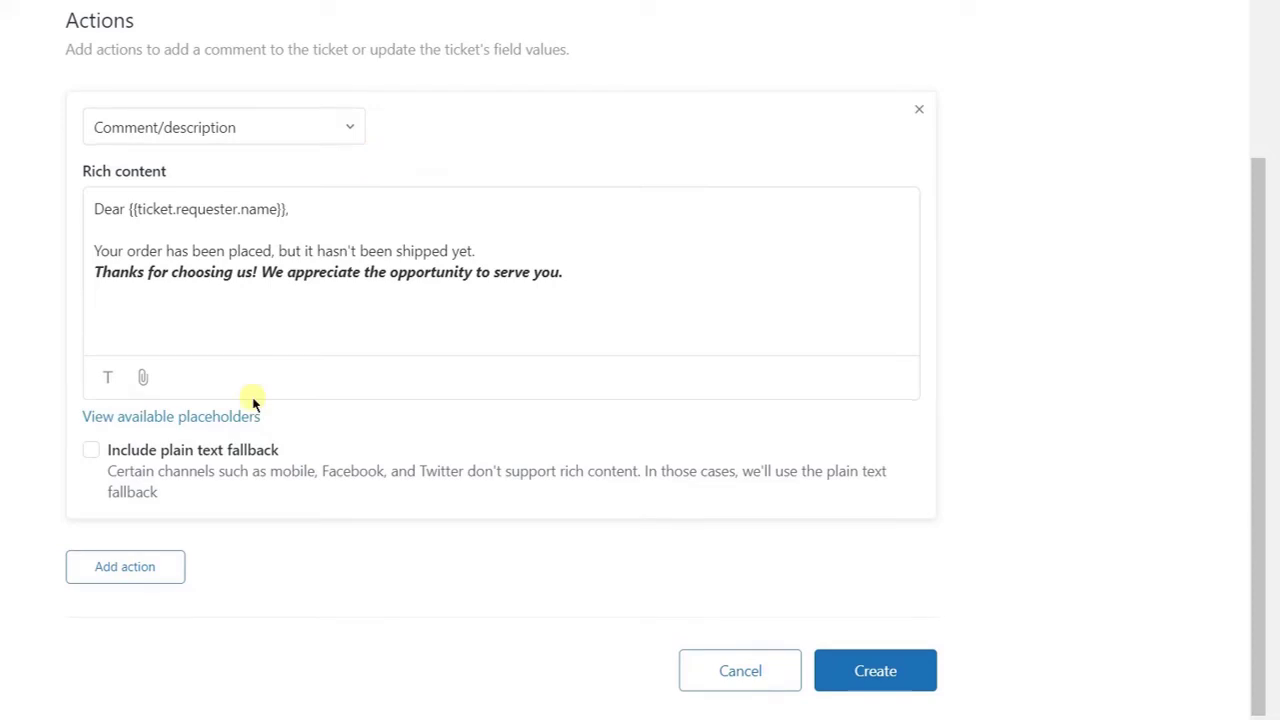
Step: Add a second action to the macro that sets the Comment mode to Public
left_click(114, 562)
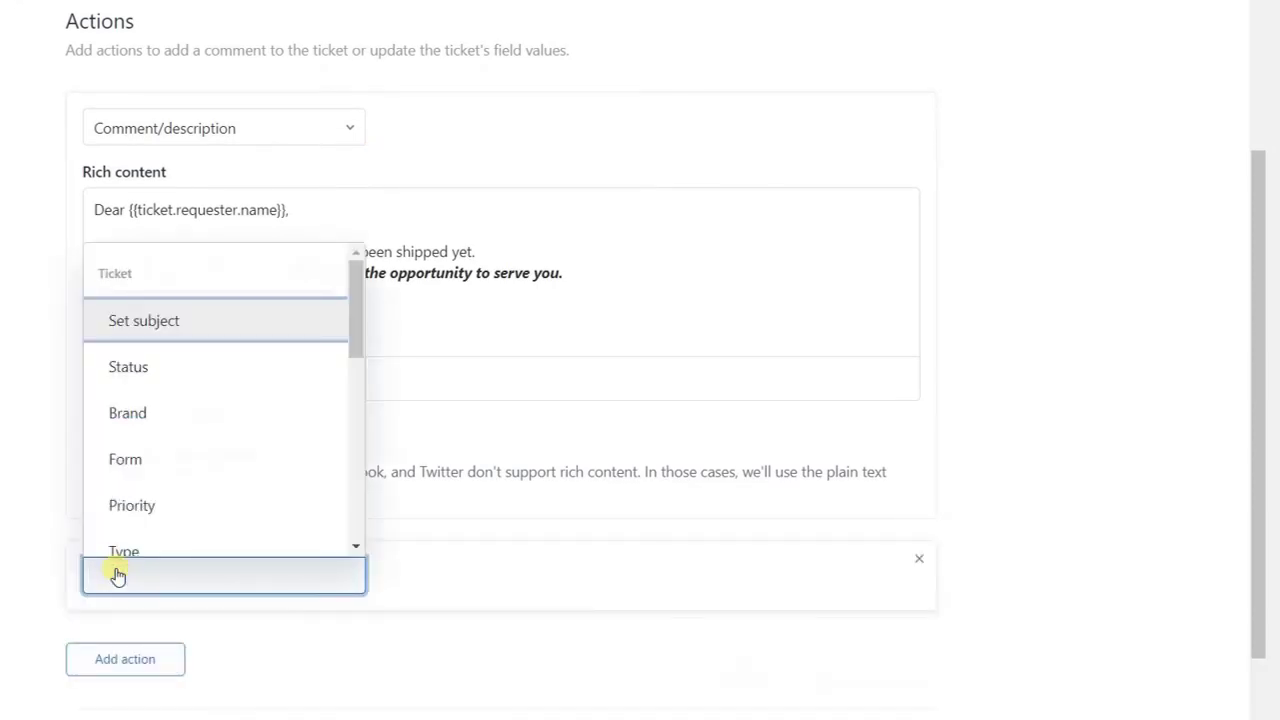
left_click_drag(354, 307, 350, 408)
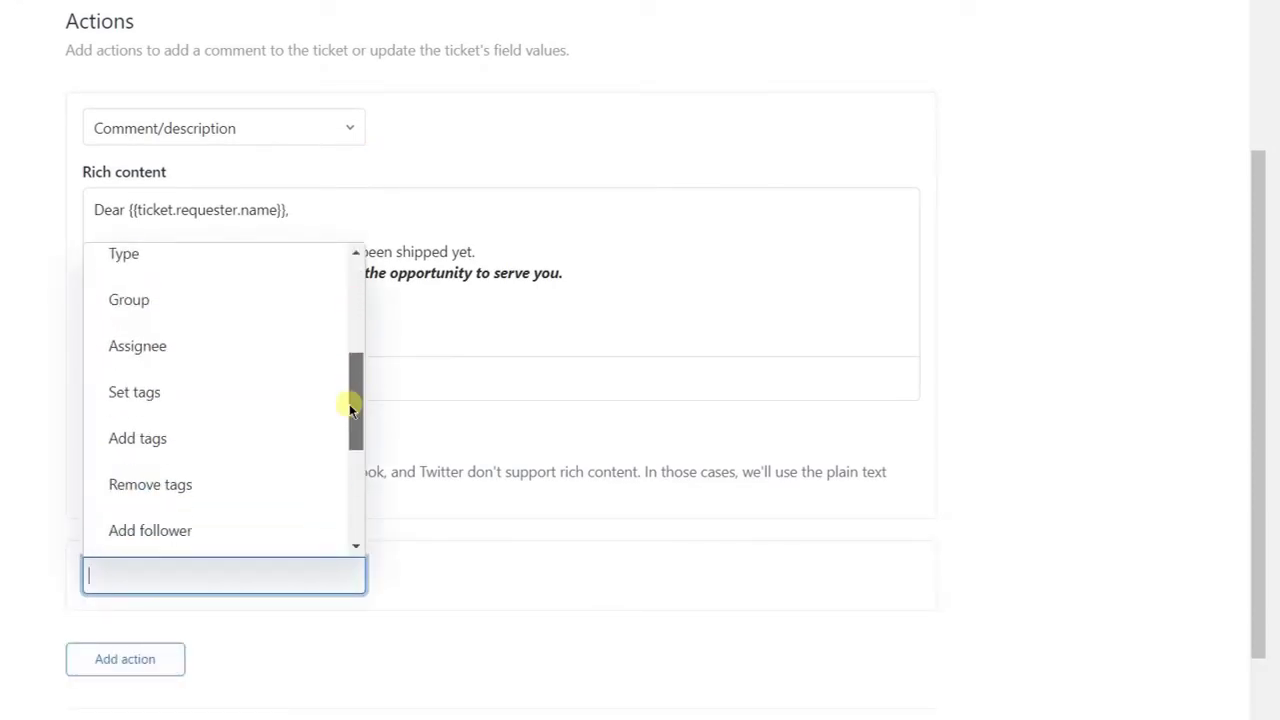
scroll(343, 440, "down", 3)
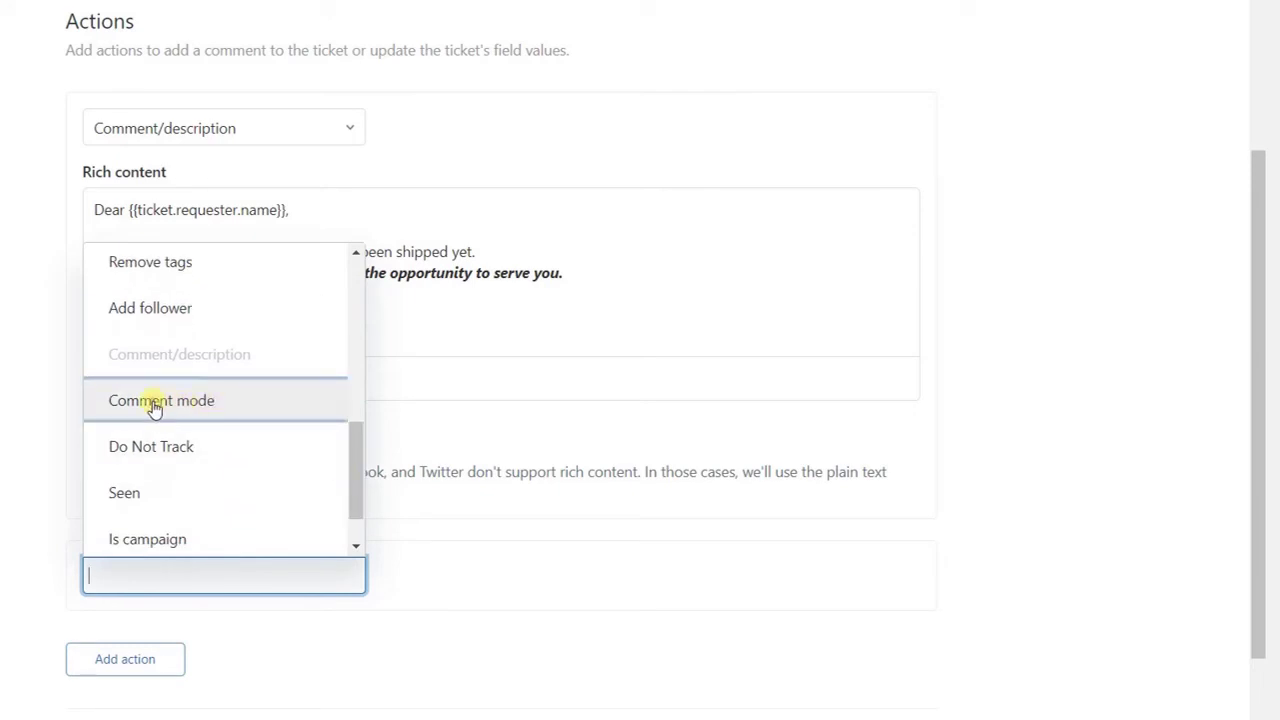
left_click(155, 408)
left_click(437, 630)
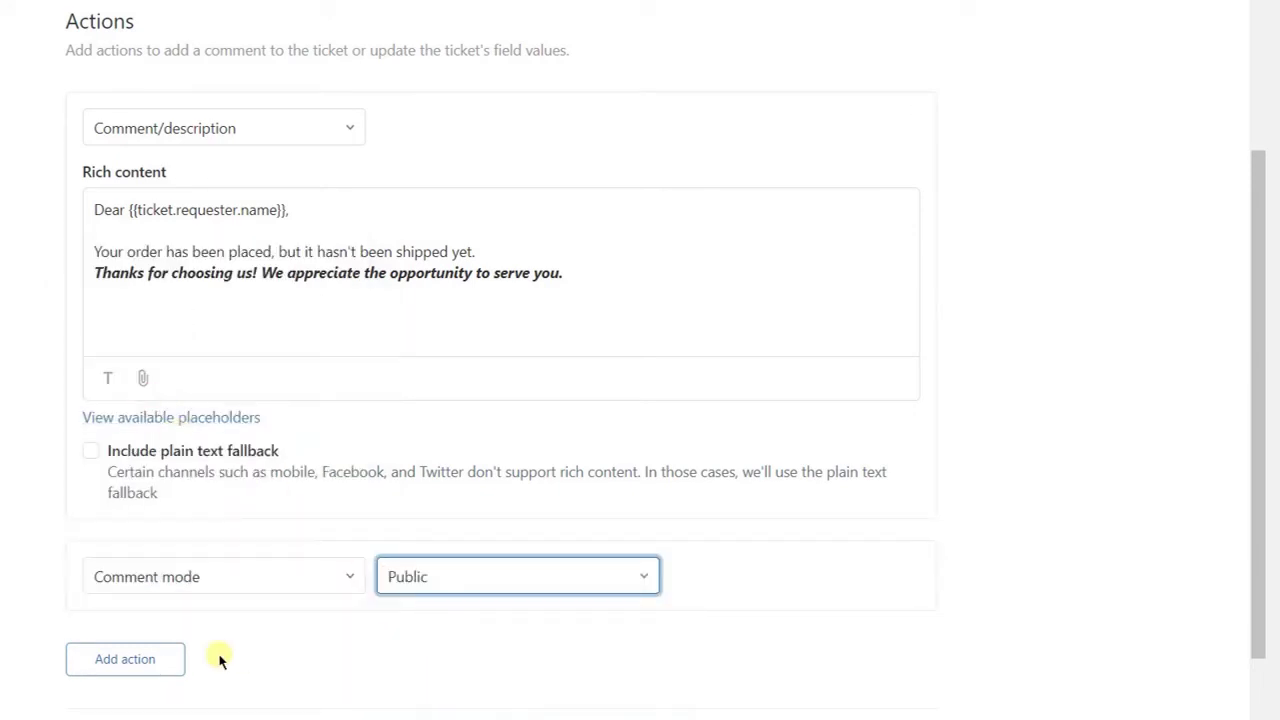
Step: Add a third action to the macro that sets the ticket Status to Pending
left_click(120, 660)
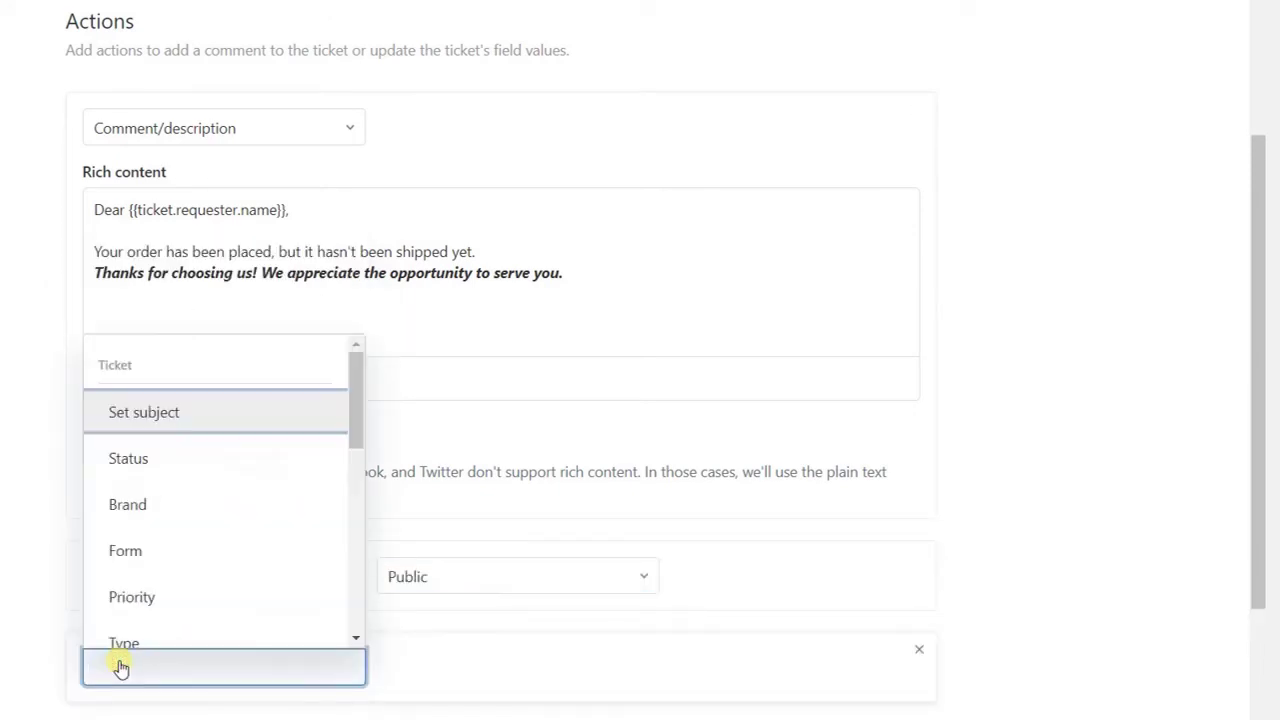
left_click(127, 462)
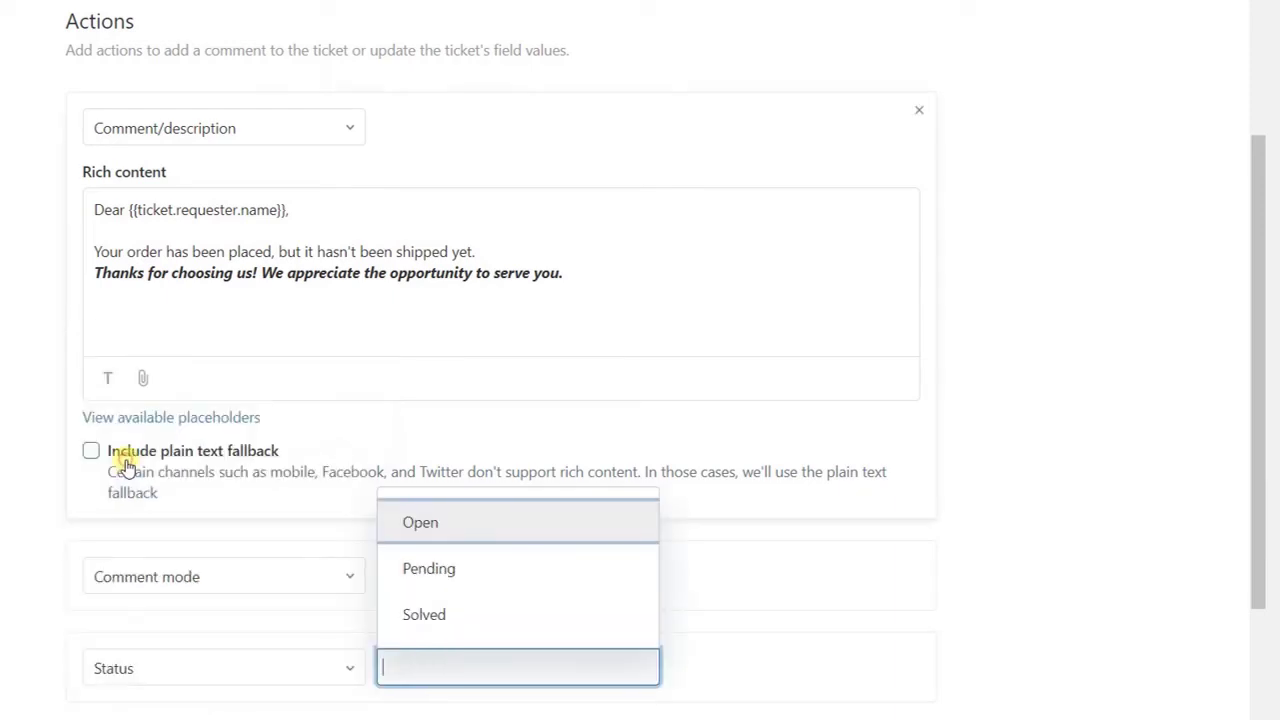
left_click(497, 570)
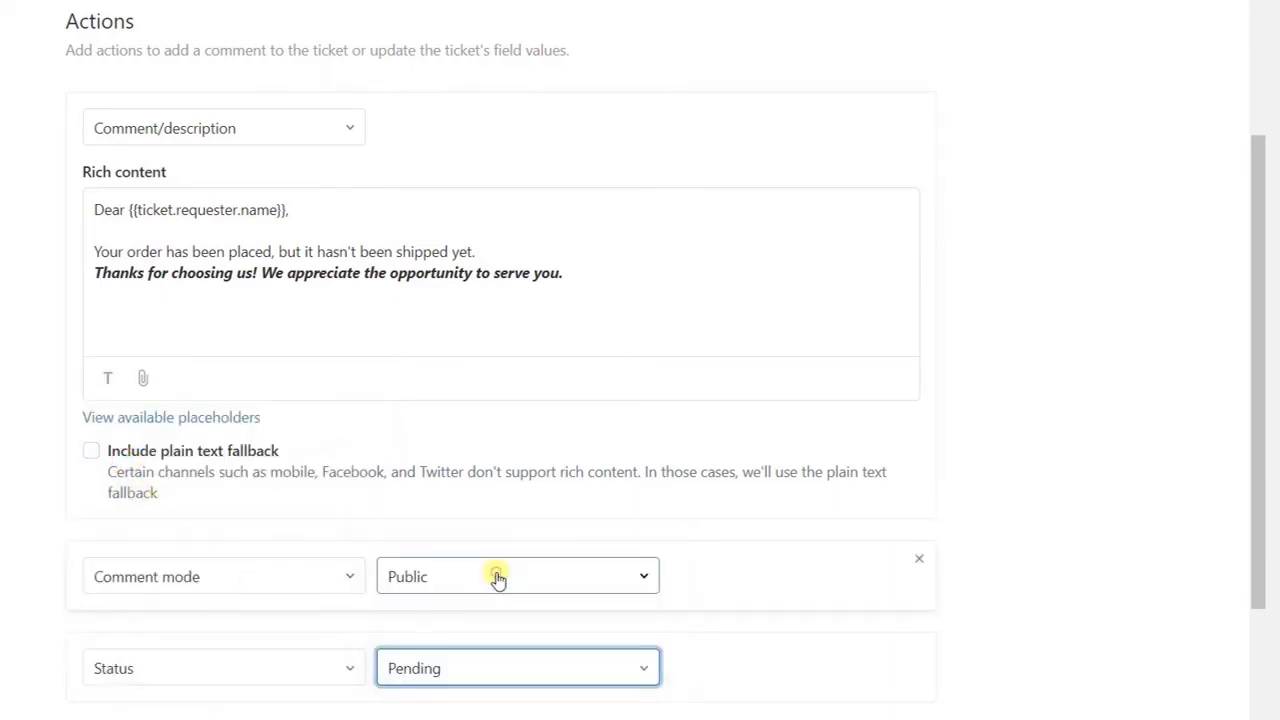
left_click(1071, 638)
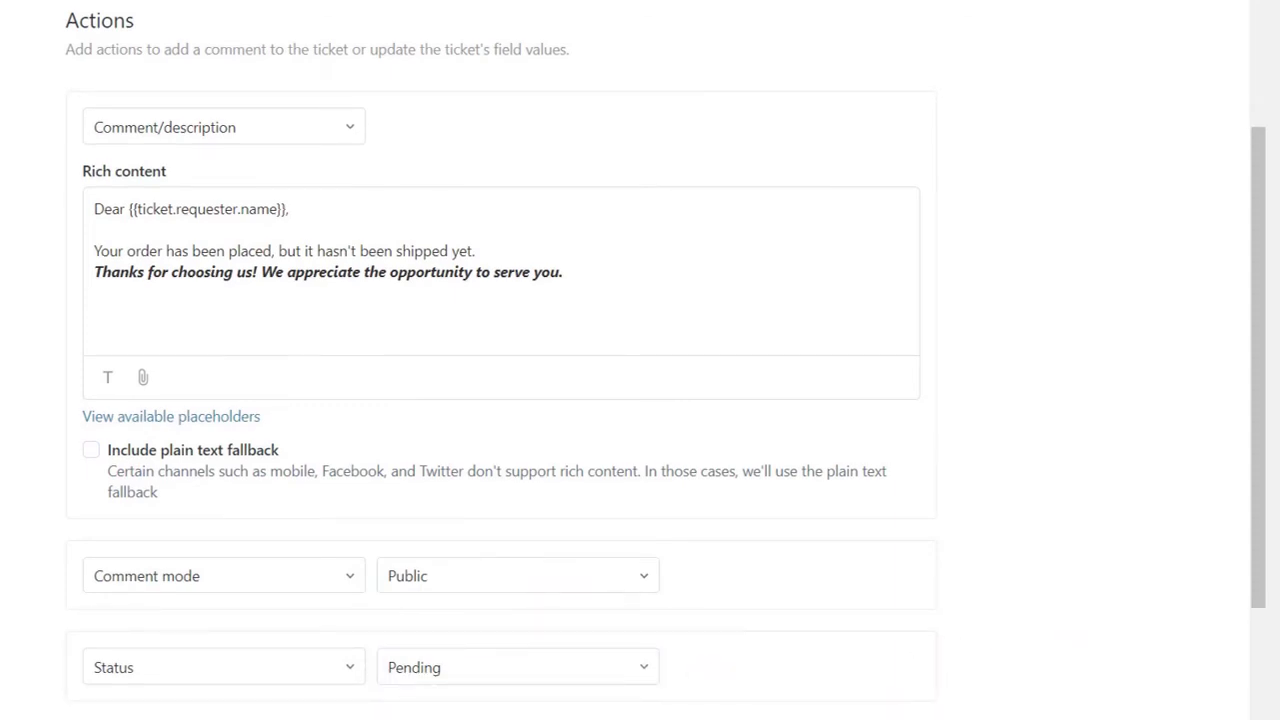
Step: Create the macro and filter the macro list to show only your own macros
scroll(943, 690, "down", 2)
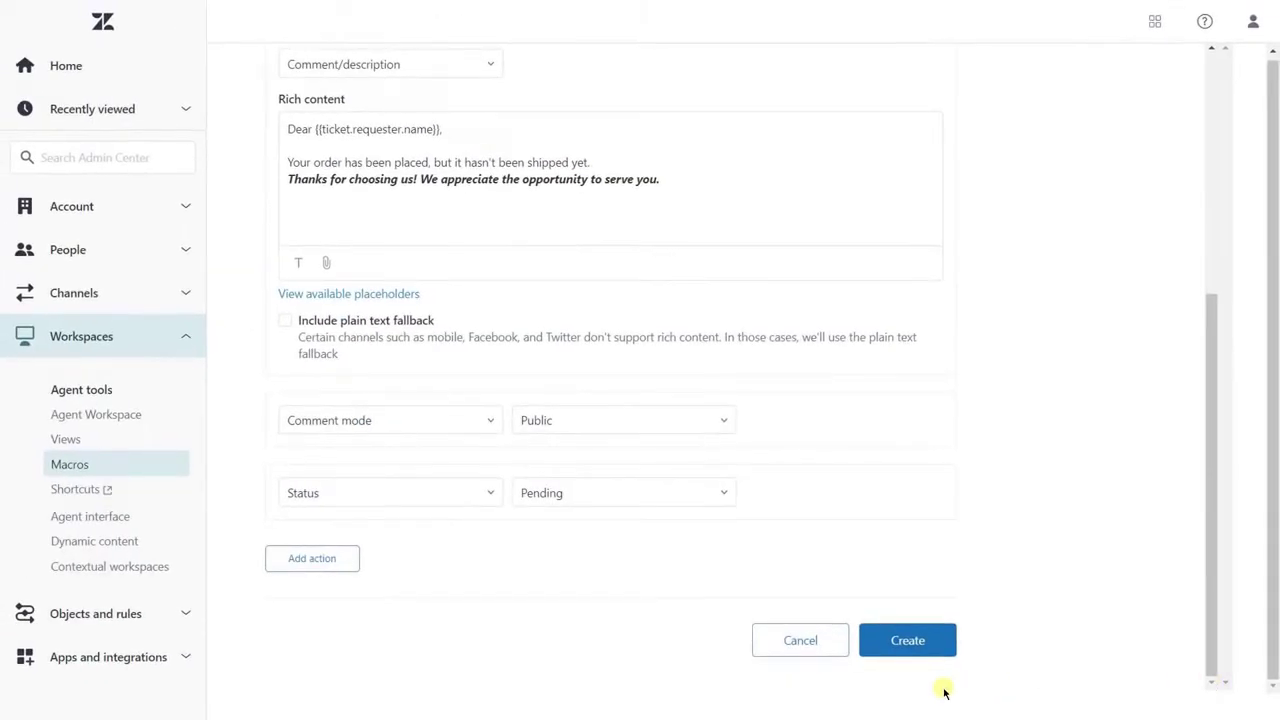
left_click(909, 642)
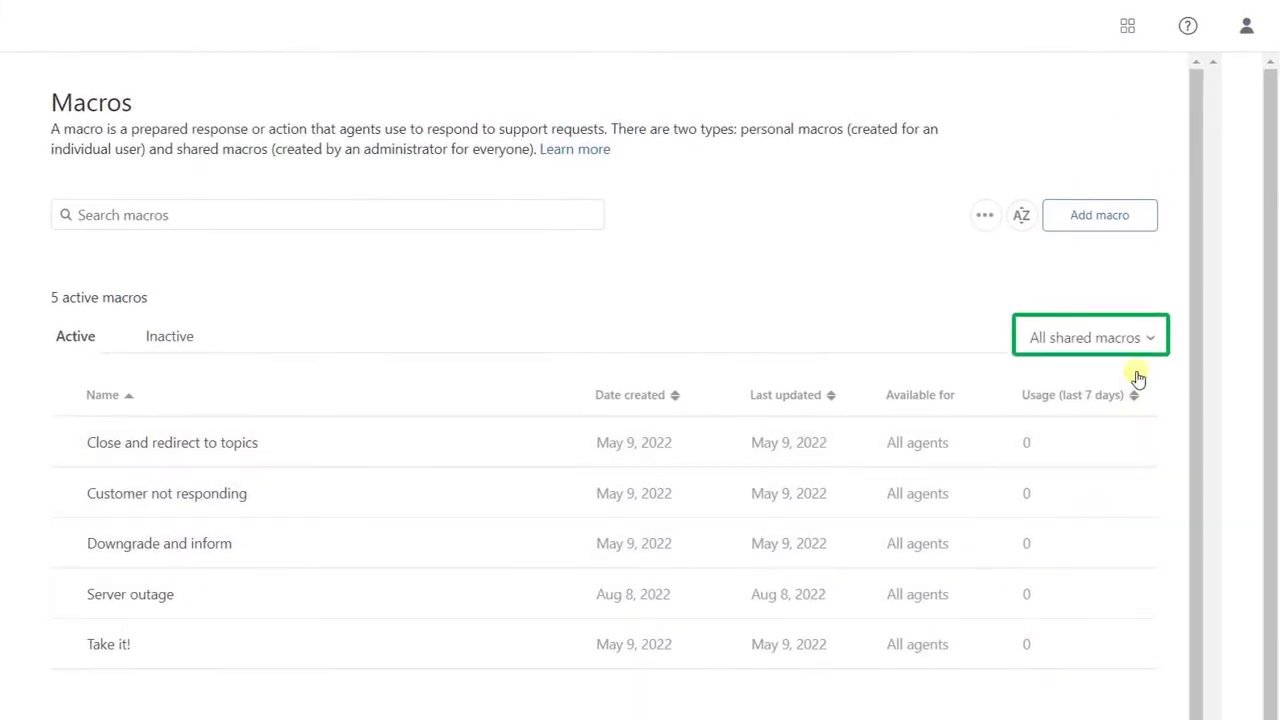
left_click(1070, 346)
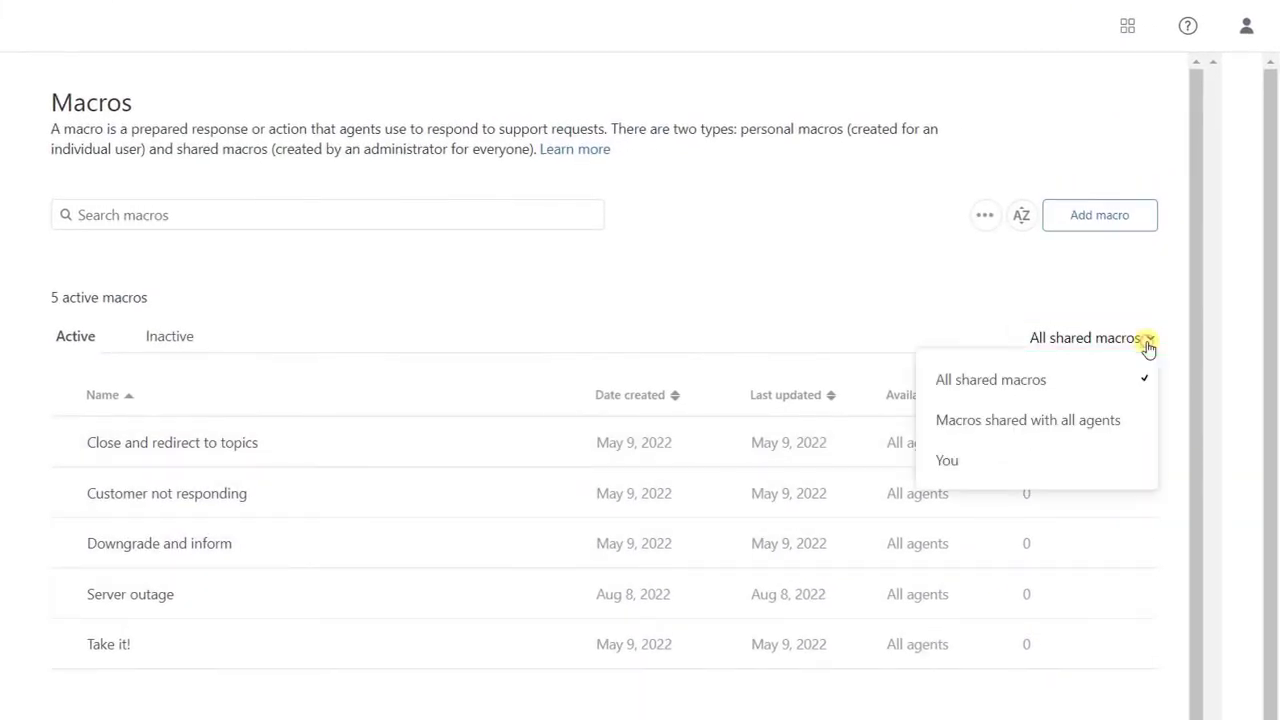
left_click(1064, 458)
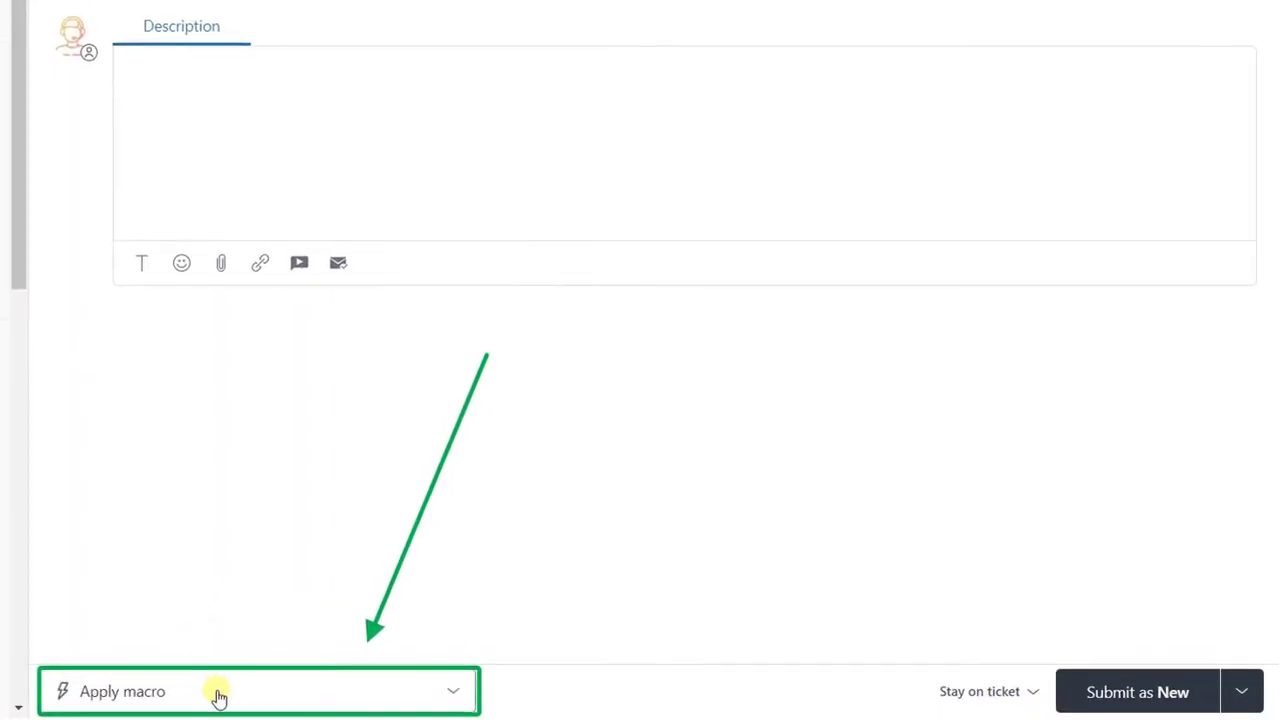
Step: Apply the "Order placed" macro to the Order Status ticket and submit the ticket as Pending
left_click(219, 697)
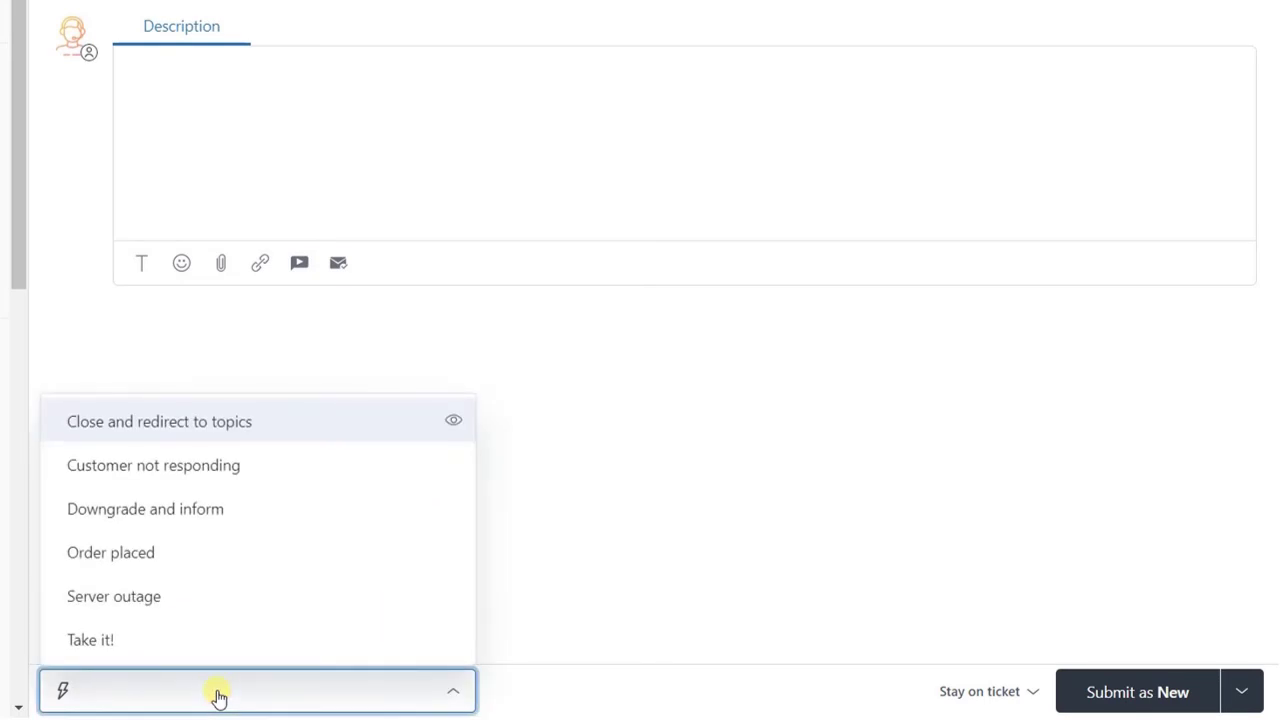
left_click(192, 566)
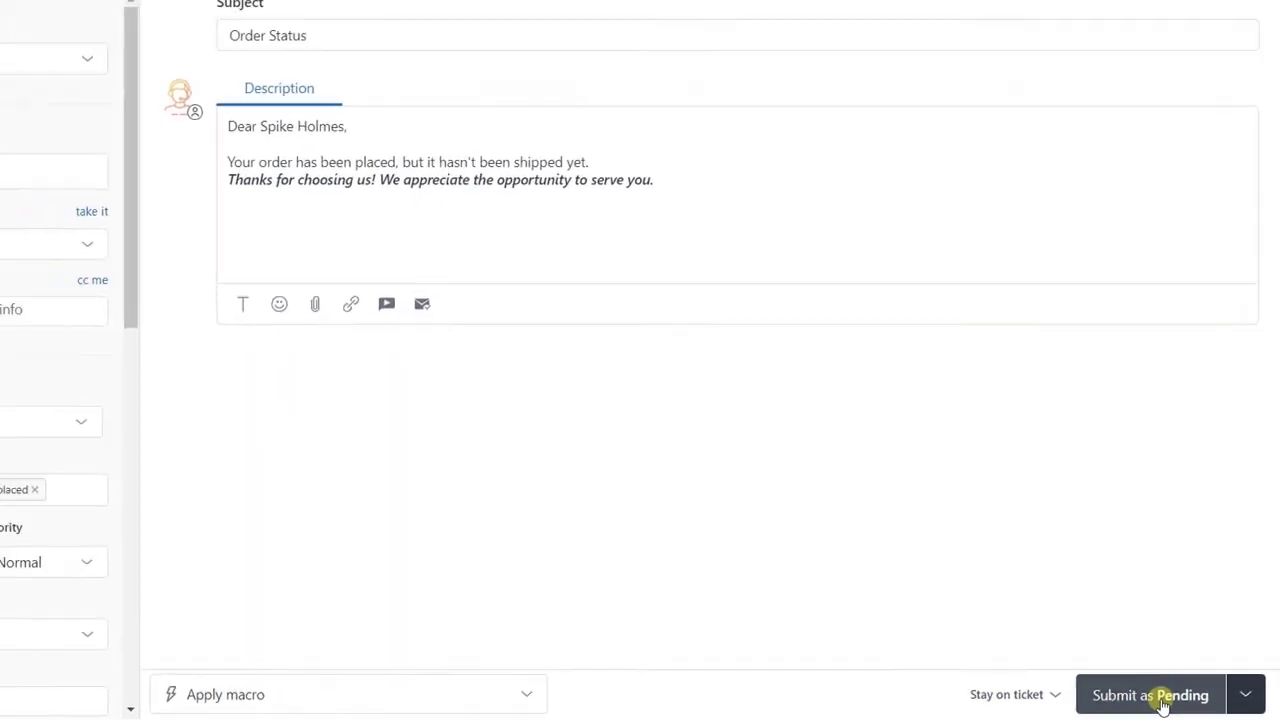
left_click(1152, 703)
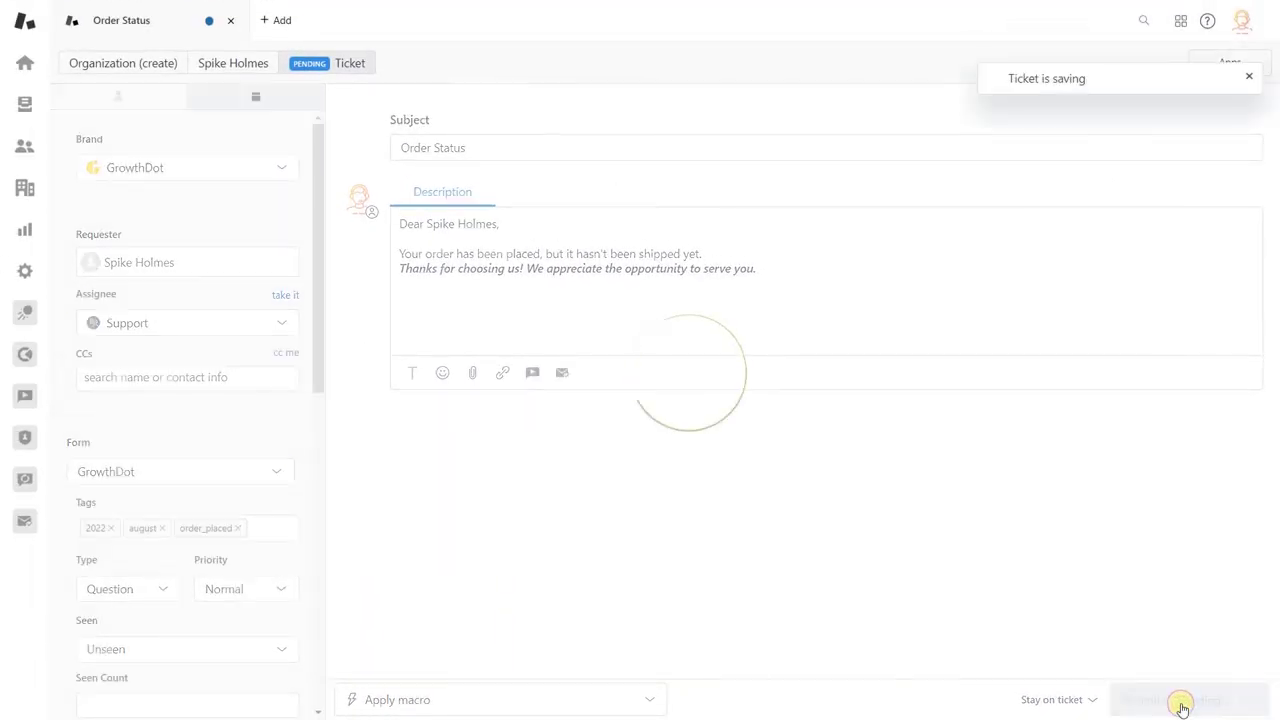